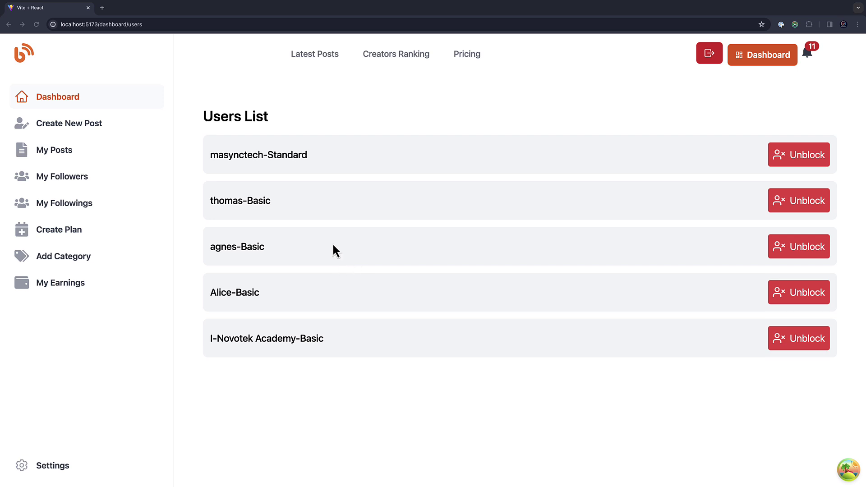
Open the Create Plan form from the blog dashboard sidebar.
left_click(82, 231)
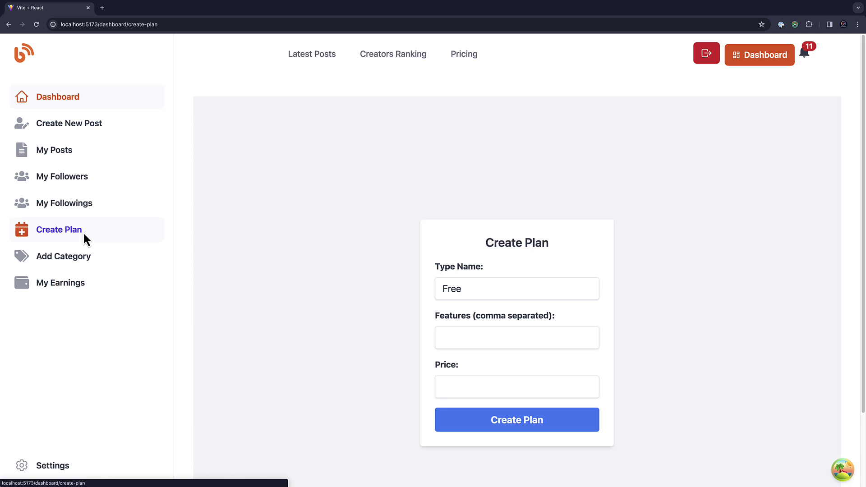
In the backend project, open middlewares isAccountVerified.js and checkUserPlan.js for review.
key("ctrl+Left")
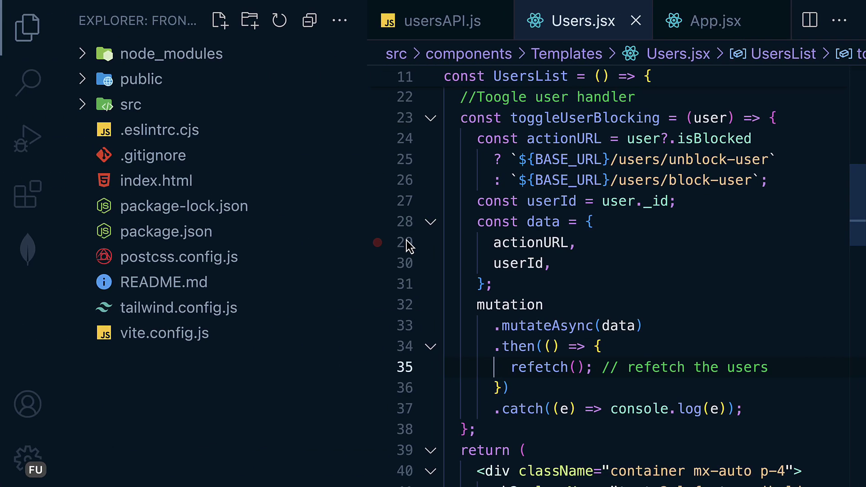
key("ctrl+Right")
key("ctrl+Right")
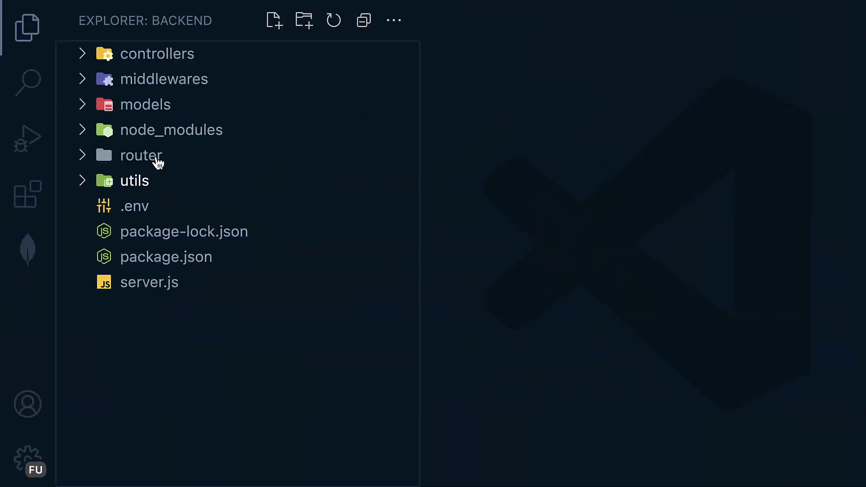
left_click(144, 91)
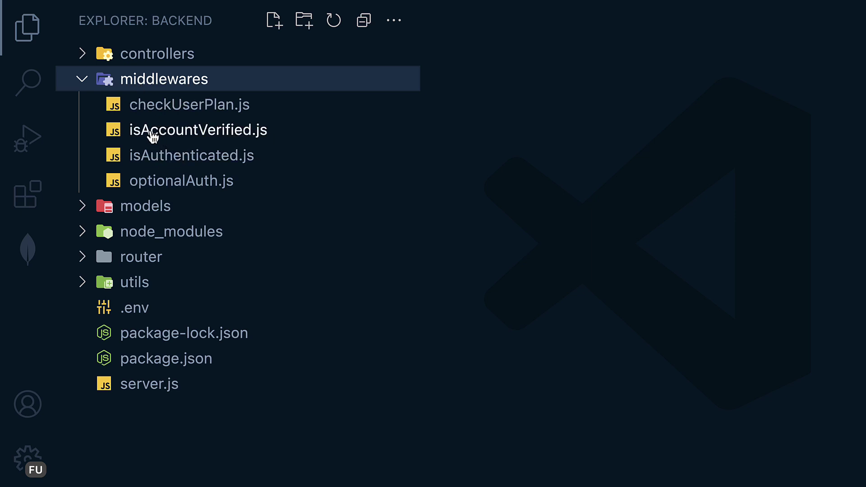
left_click(153, 136)
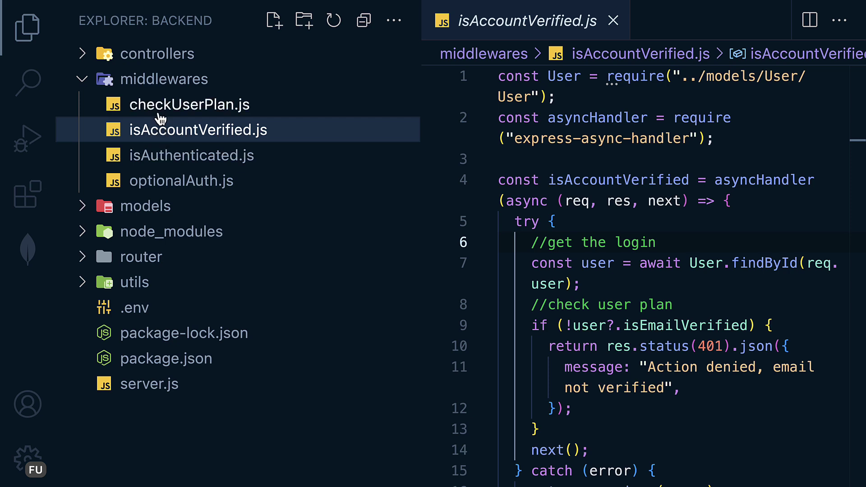
left_click(160, 115)
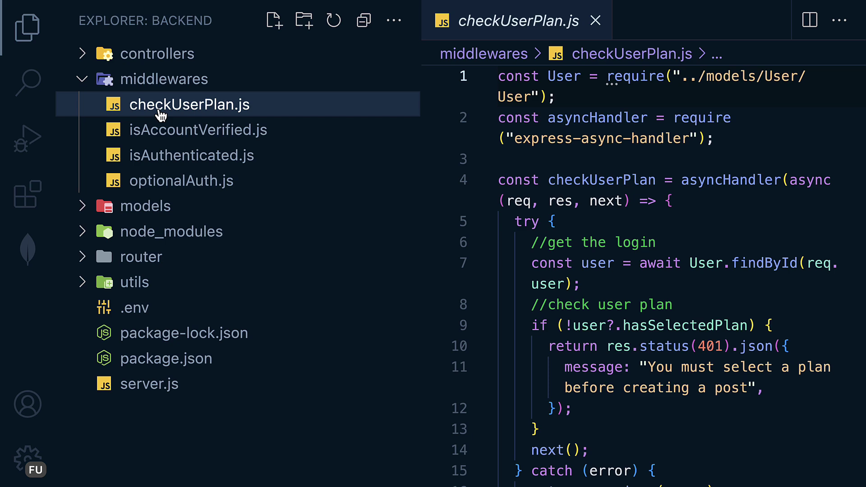
Paste a copy of checkUserPlan.js and rename the copy to isBlocked.js.
key("super+v")
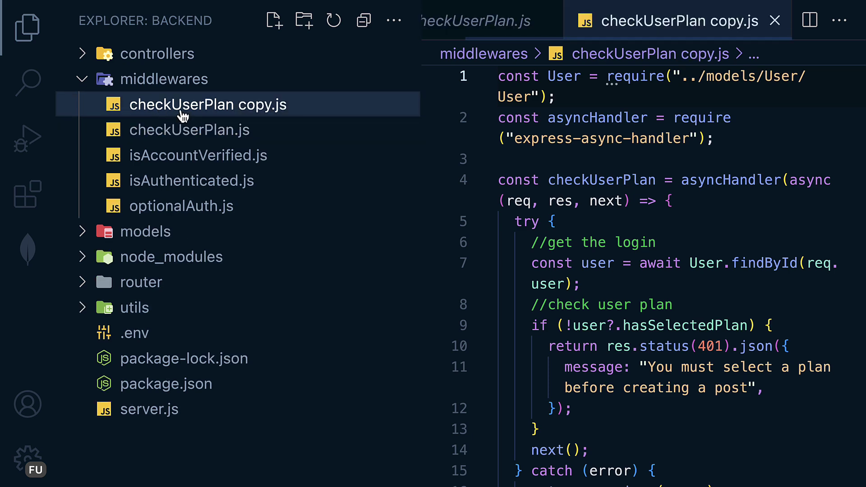
right_click(181, 108)
left_click(207, 237)
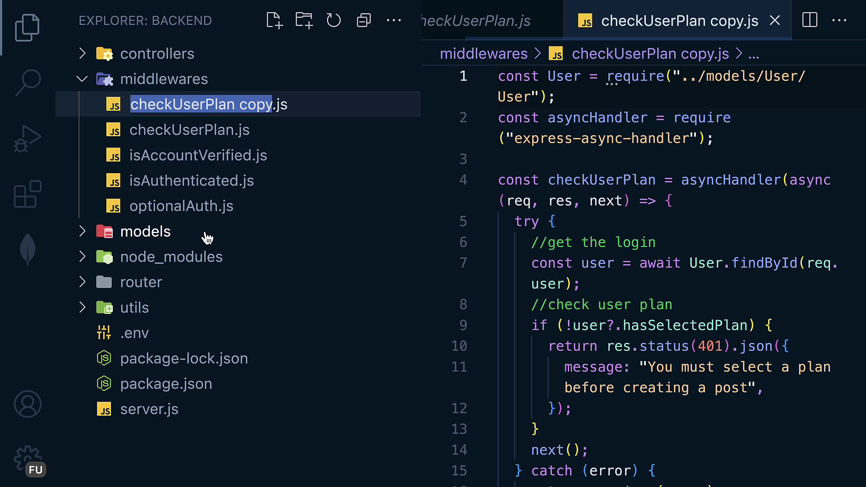
type("is")
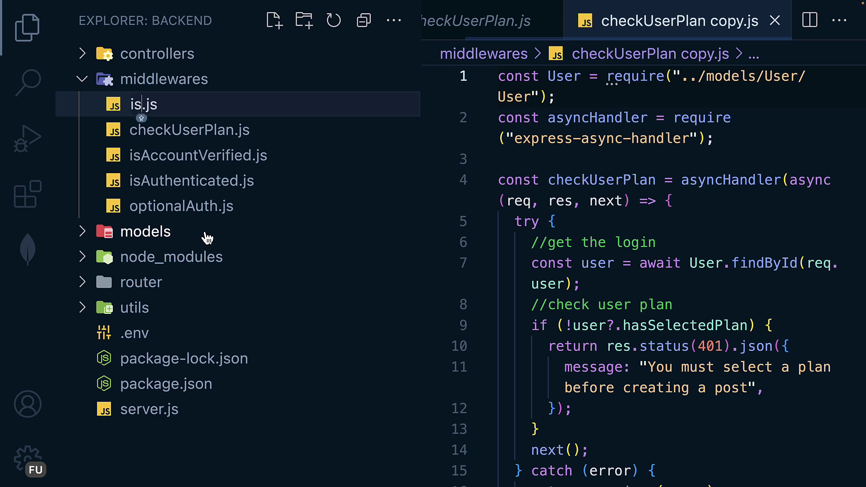
type("Blocked")
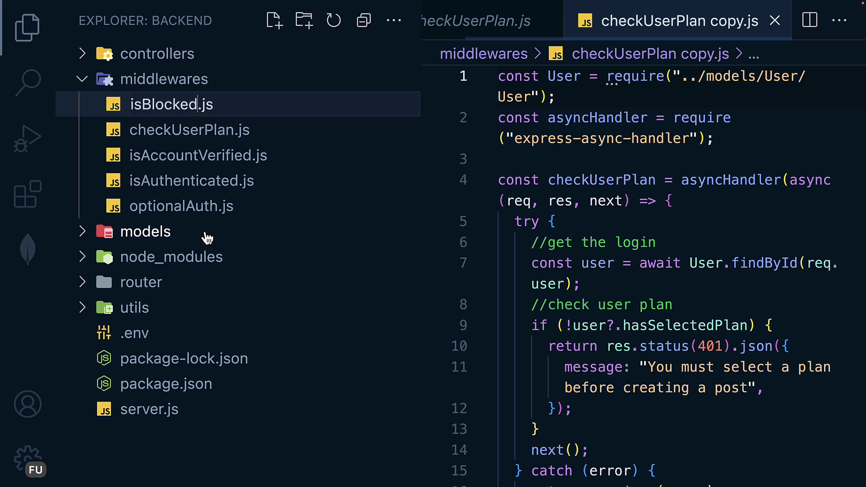
key("ctrl+a")
key("ctrl+c")
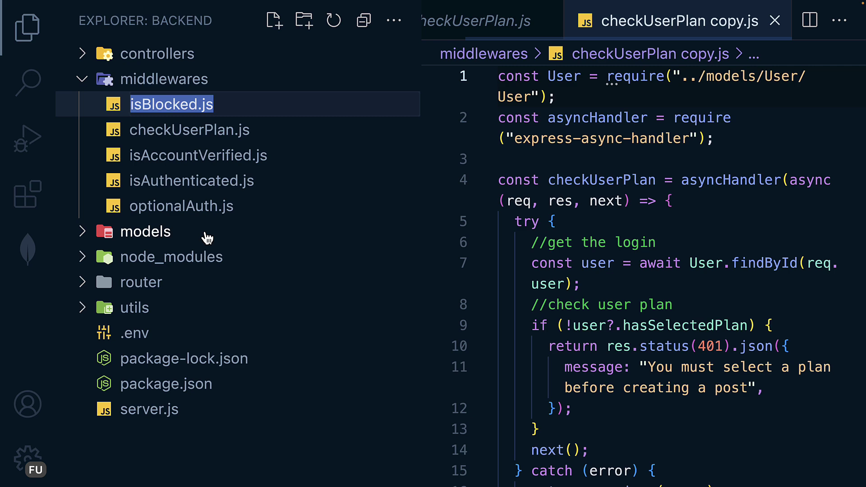
key("Return")
Rename the checkUserPlan function to isBlocked in isBlocked.js and save.
left_click(27, 27)
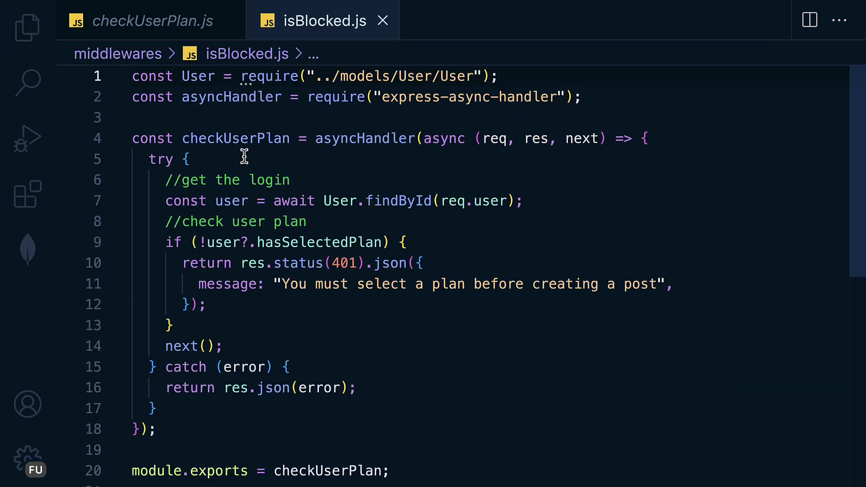
double_click(233, 138)
mouse_move(398, 201)
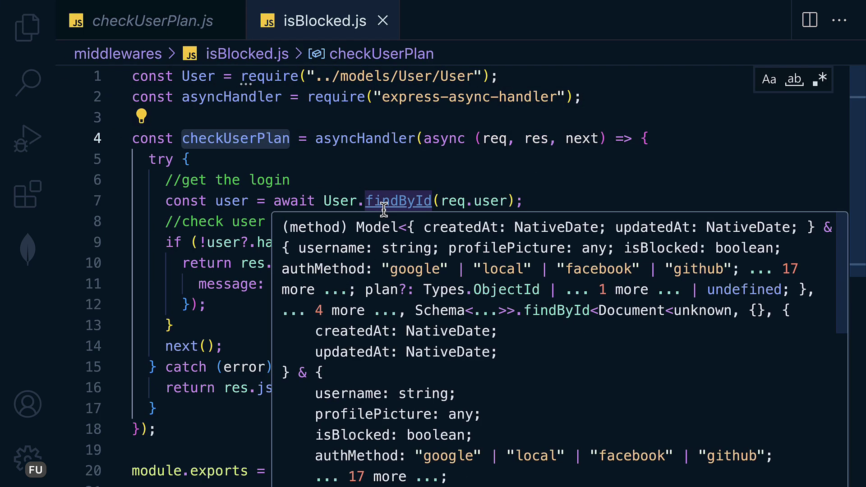
key("ctrl+v")
key("BackSpace")
key("BackSpace")
key("BackSpace")
key("Escape")
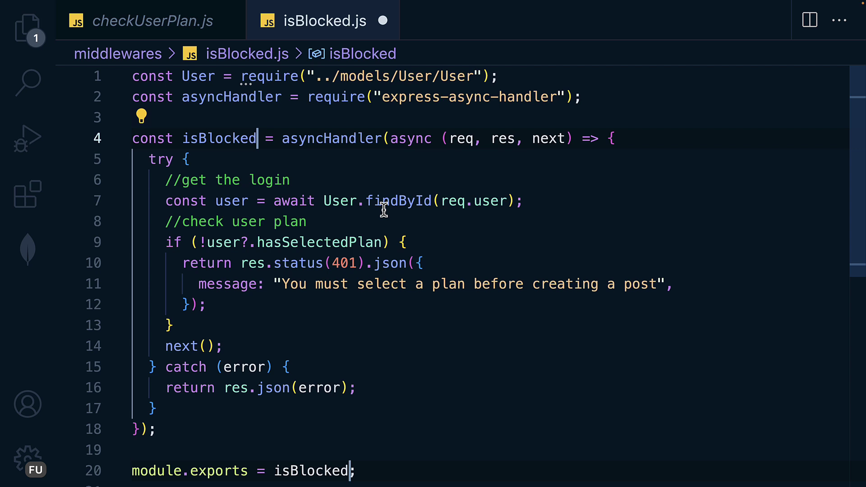
key("ctrl+s")
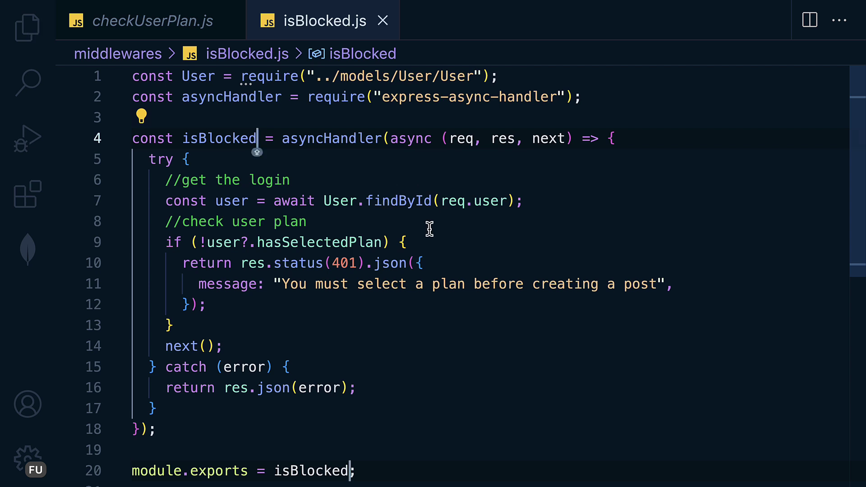
Change the line 9 condition to check the user's isBlocked property.
left_click(427, 227)
left_click_drag(524, 201, 156, 202)
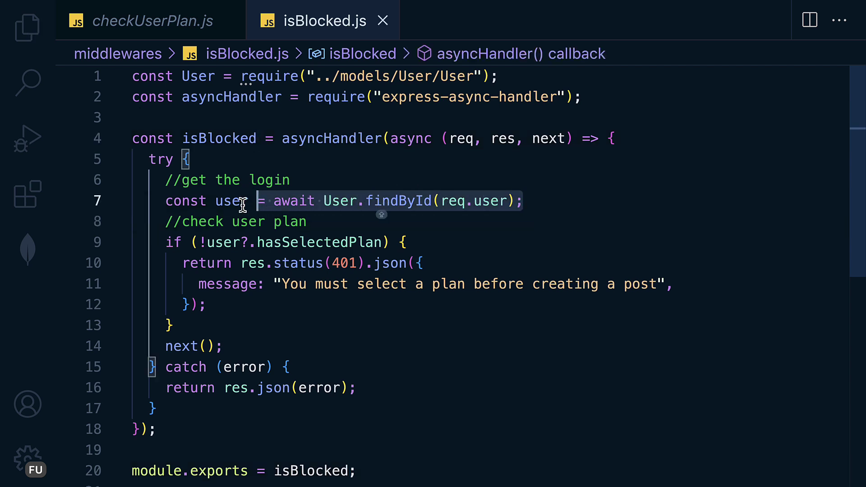
left_click(206, 238)
key("BackSpace")
type("u")
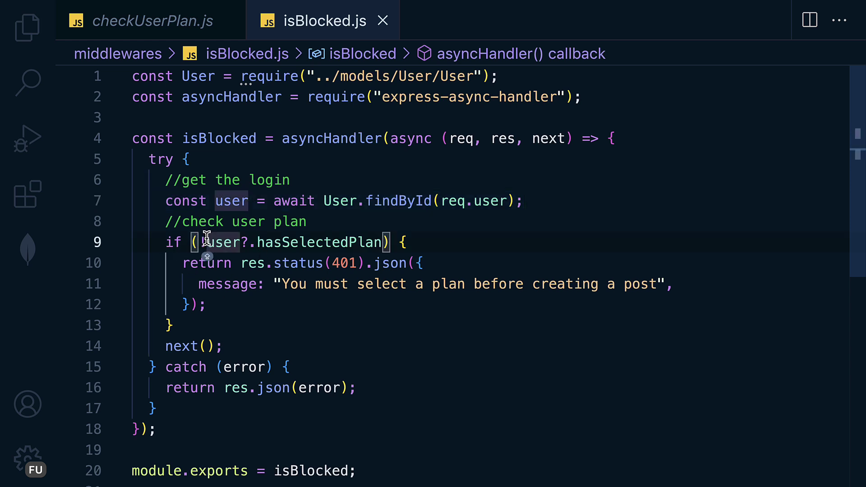
key("BackSpace")
double_click(298, 242)
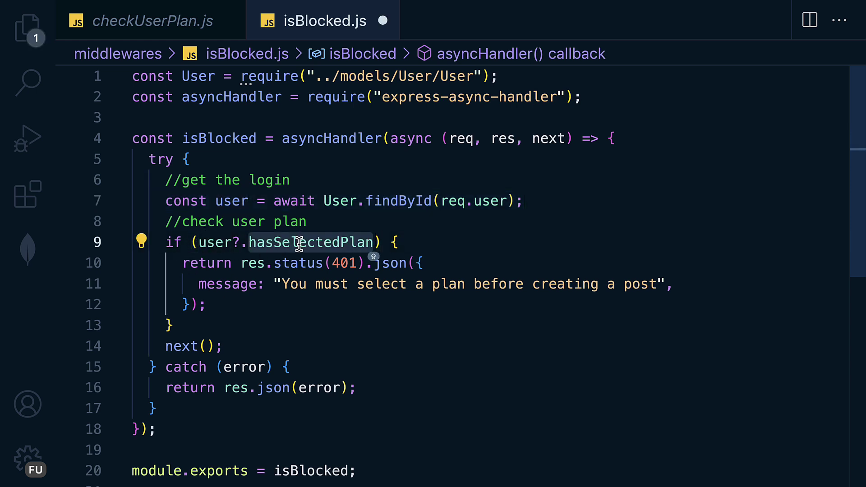
type("IS")
key("BackSpace")
key("BackSpace")
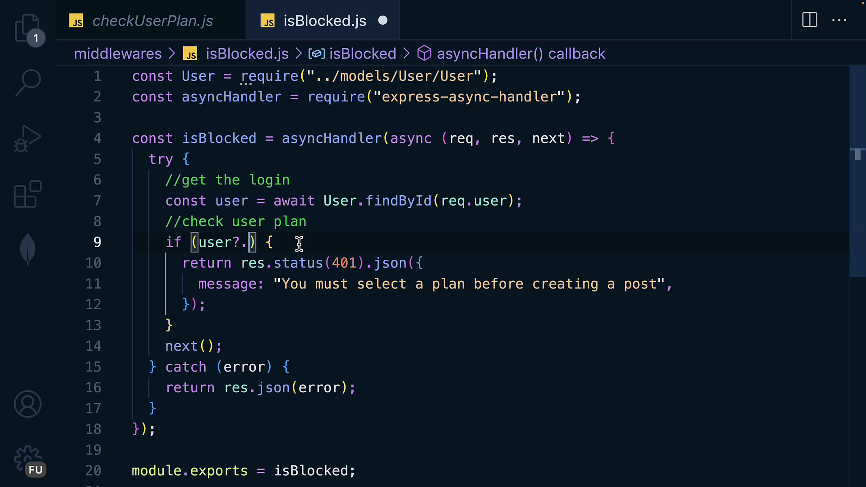
type("is")
key("Return")
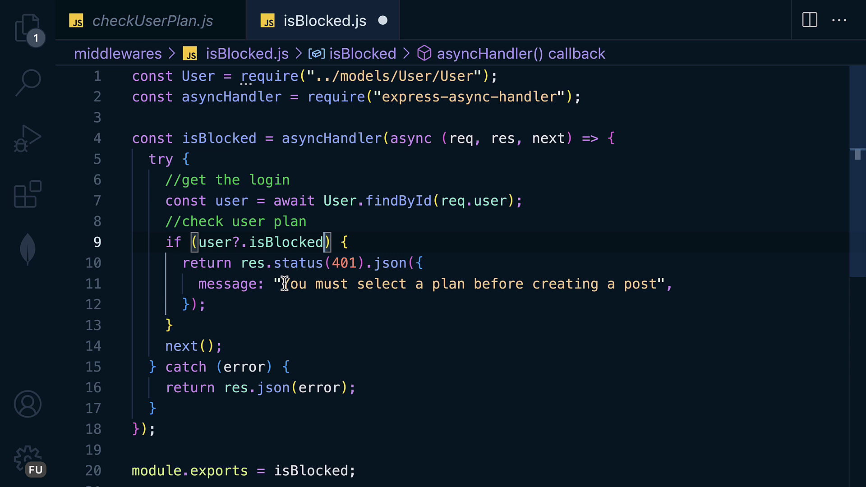
Set the message to 'Account is blocked, please contact admin', save, and close checkUserPlan.js.
left_click_drag(282, 284, 655, 284)
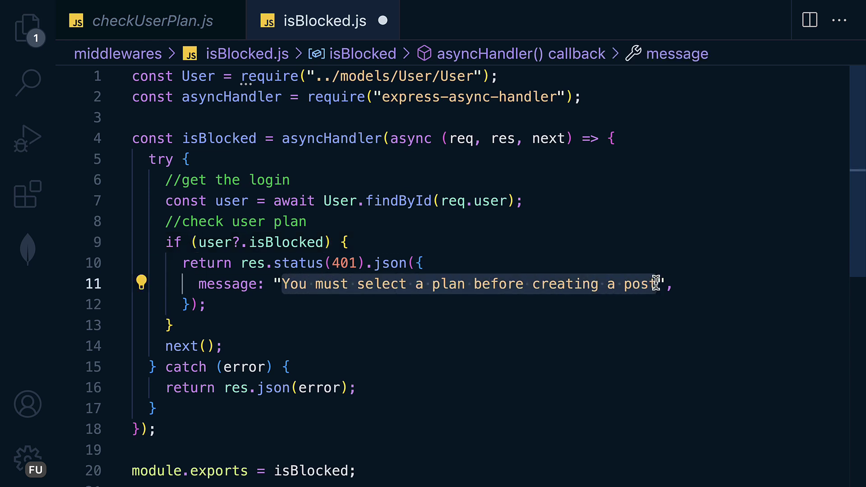
type("Ypur")
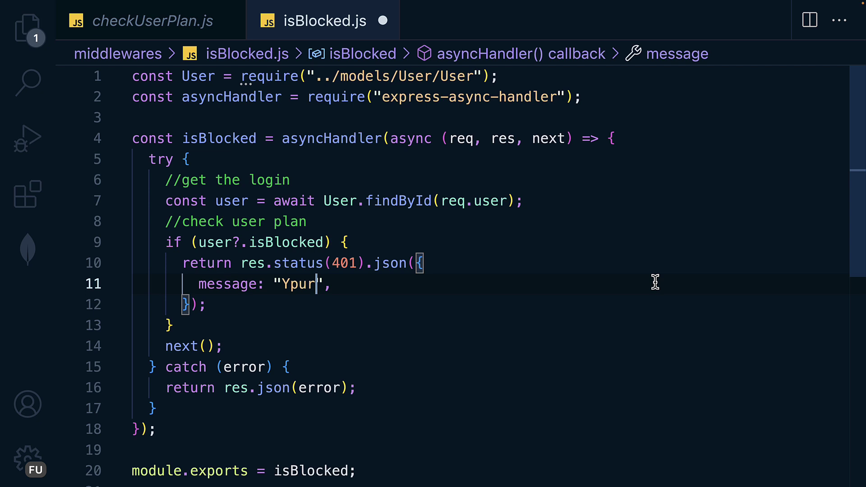
key("BackSpace")
key("BackSpace")
type("ccount is ")
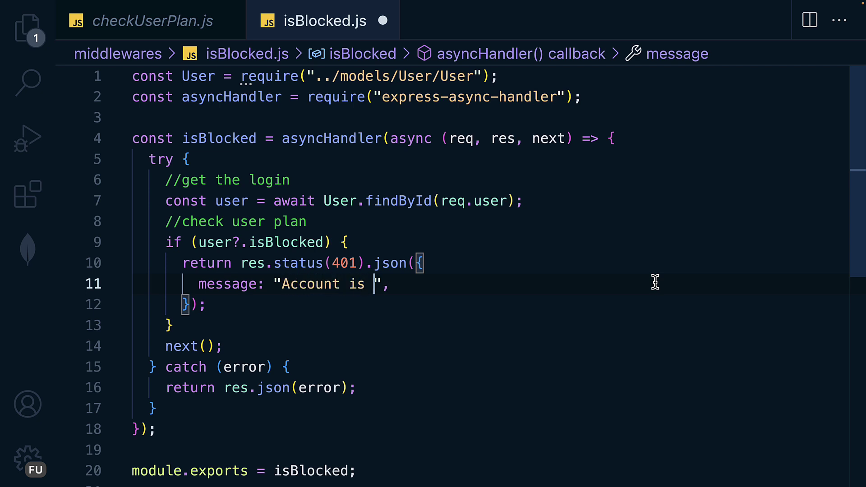
type("bloc")
type("ked, p")
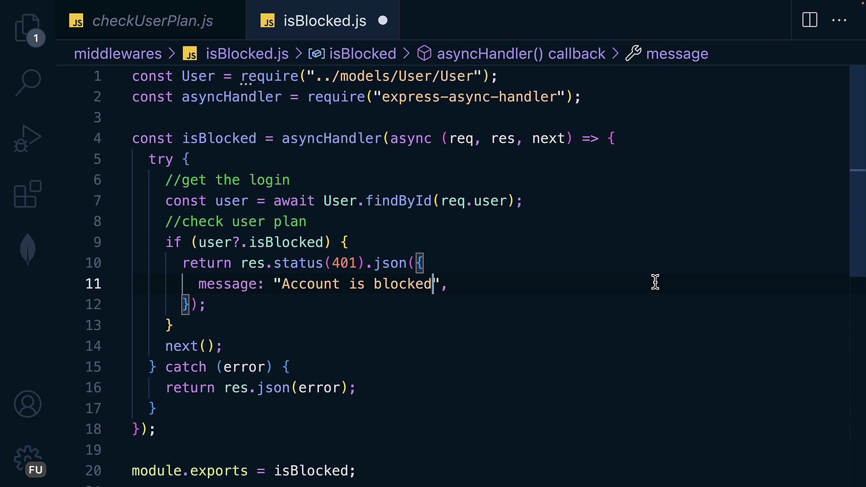
type("lea")
type("se contact ad")
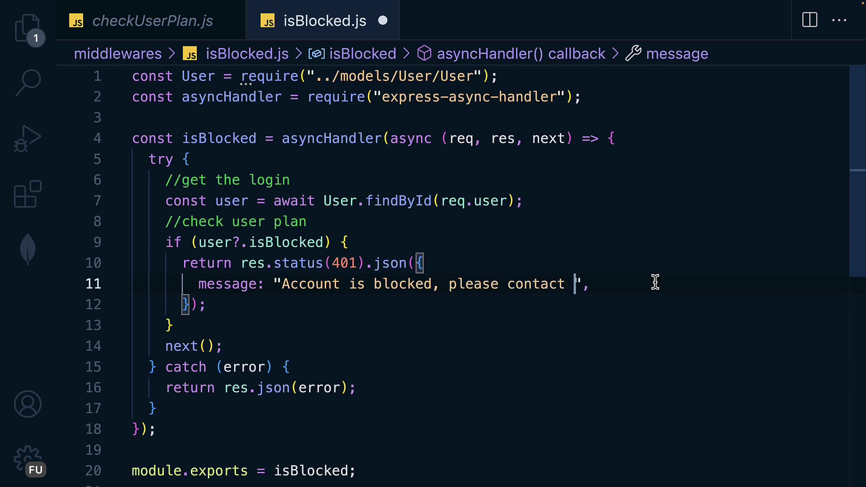
type("min")
key("ctrl+s")
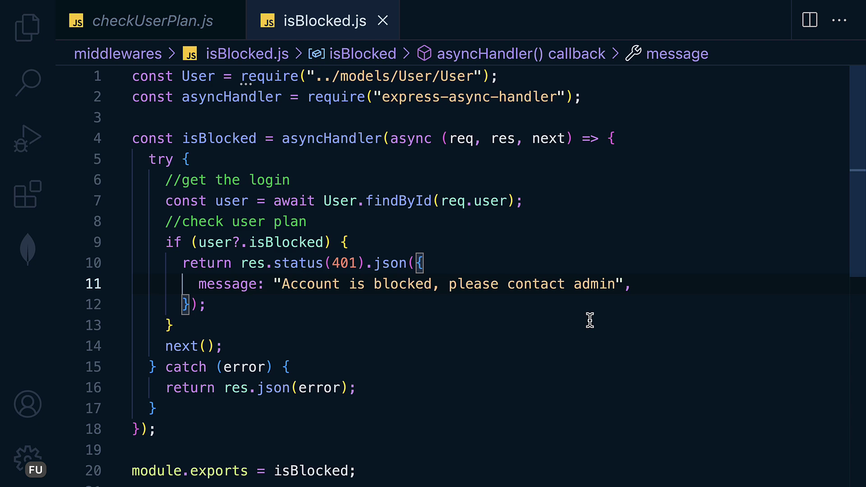
left_click(302, 151)
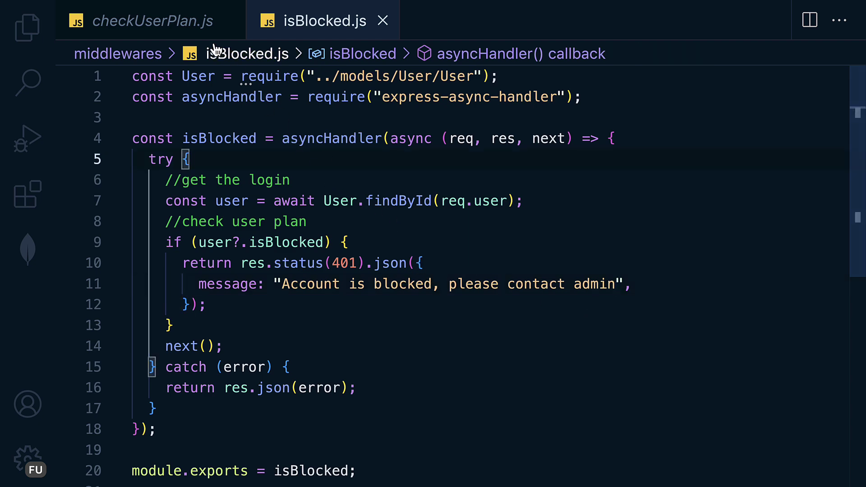
left_click(229, 22)
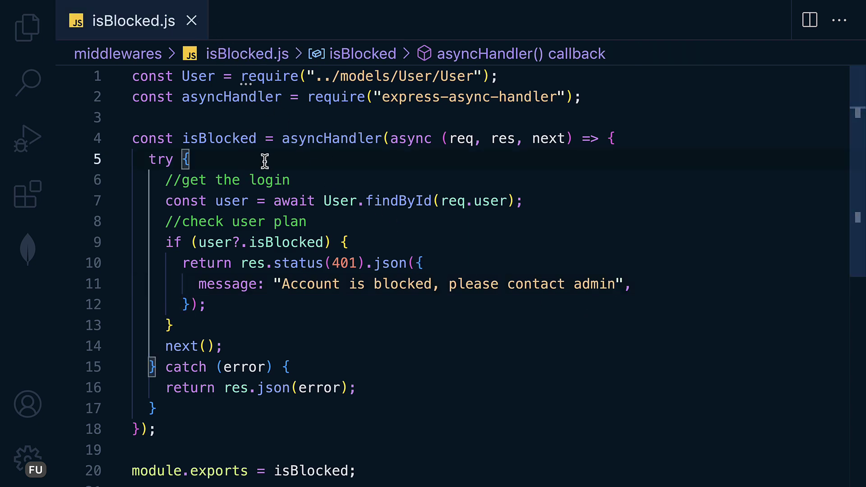
Duplicate isBlocked.js and rename the copy to isAdmin.js.
left_click(31, 34)
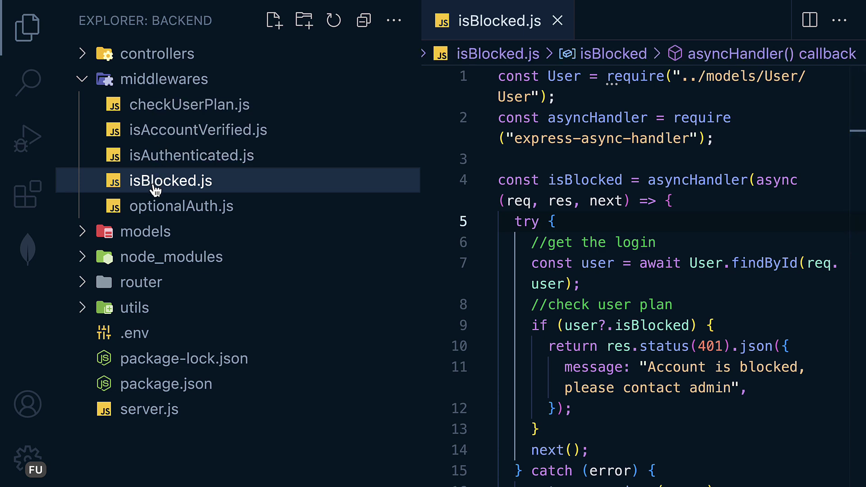
key("ctrl+v")
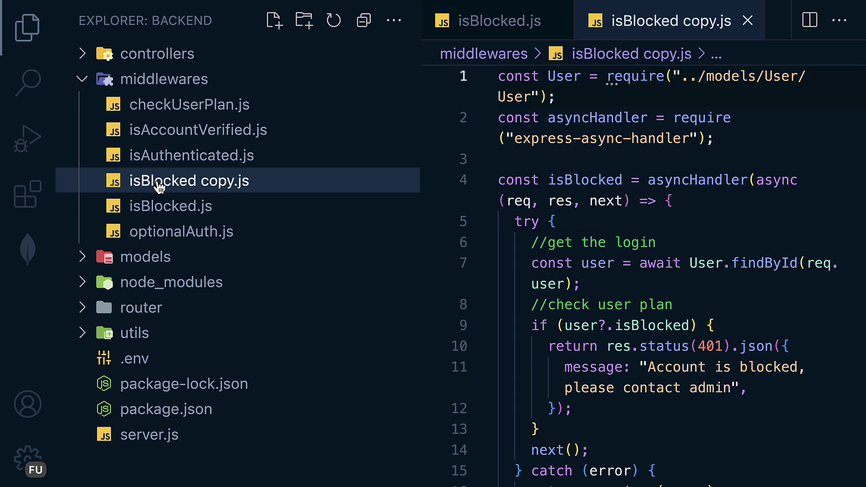
right_click(157, 187)
left_click(184, 308)
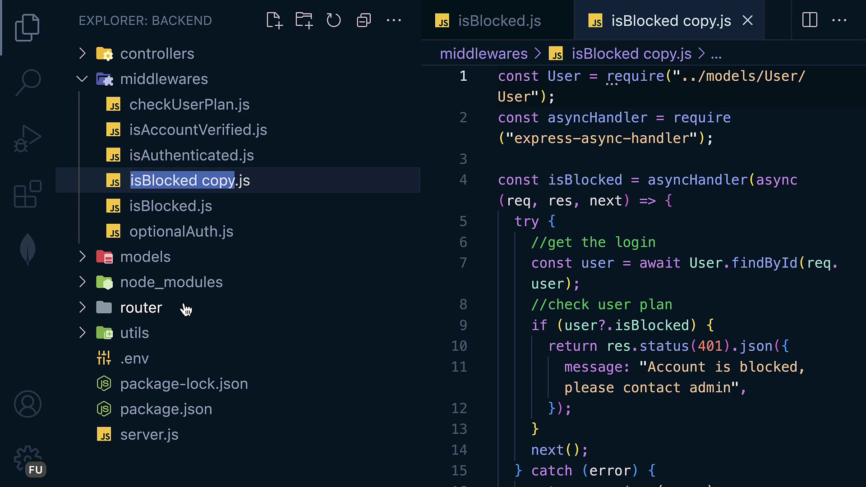
type("isA")
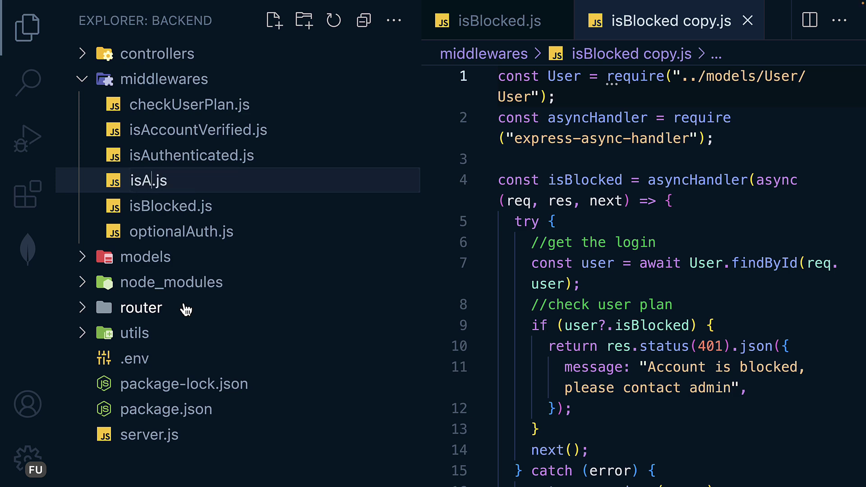
type("dmin")
key("Return")
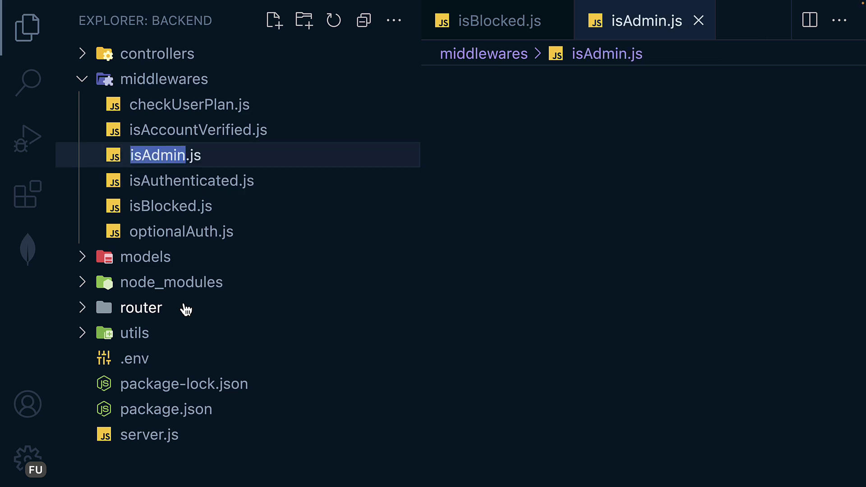
Rename the function and module.exports in isAdmin.js to isAdmin and save.
left_click(27, 26)
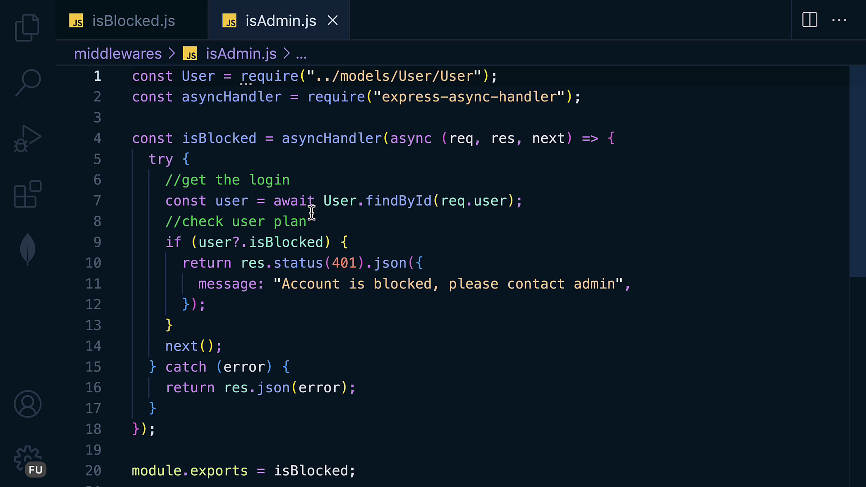
double_click(200, 139)
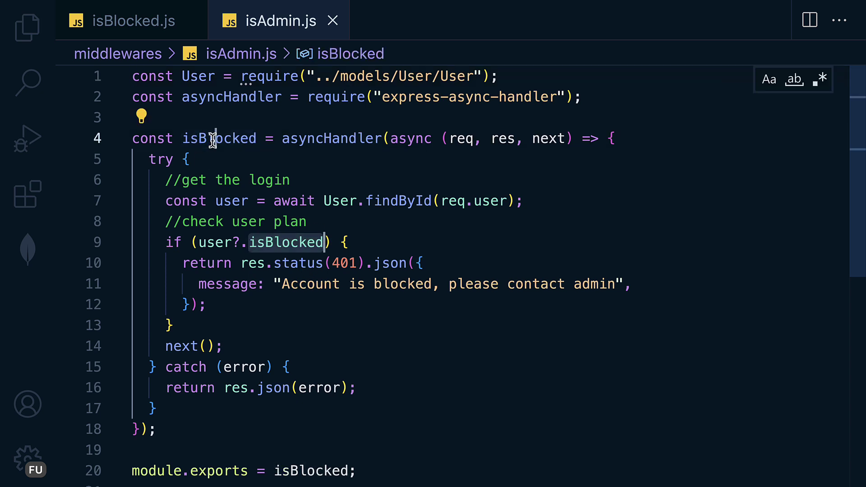
type("isAdmin.js")
key("BackSpace")
key("BackSpace")
key("BackSpace")
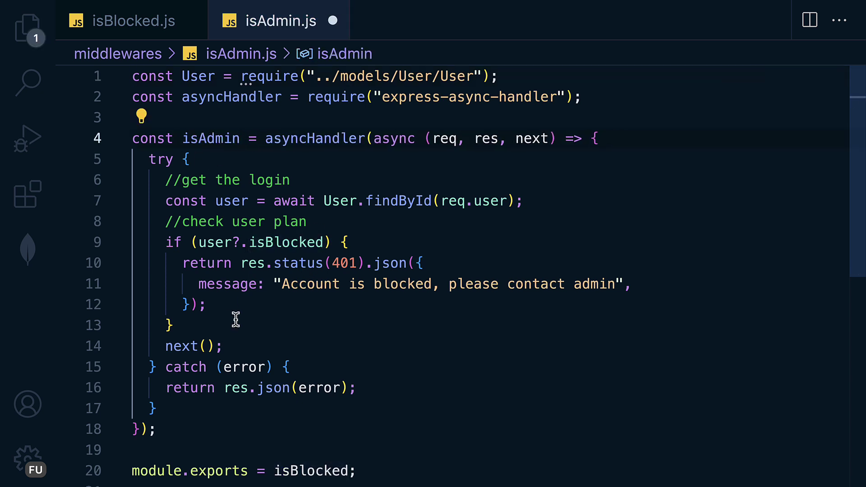
double_click(311, 465)
type("isAdmin.js")
key("BackSpace")
key("BackSpace")
key("BackSpace")
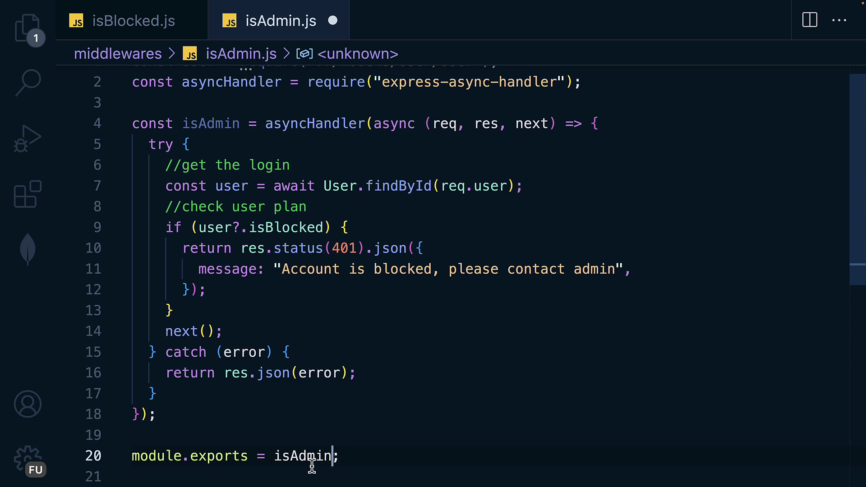
key("ctrl+s")
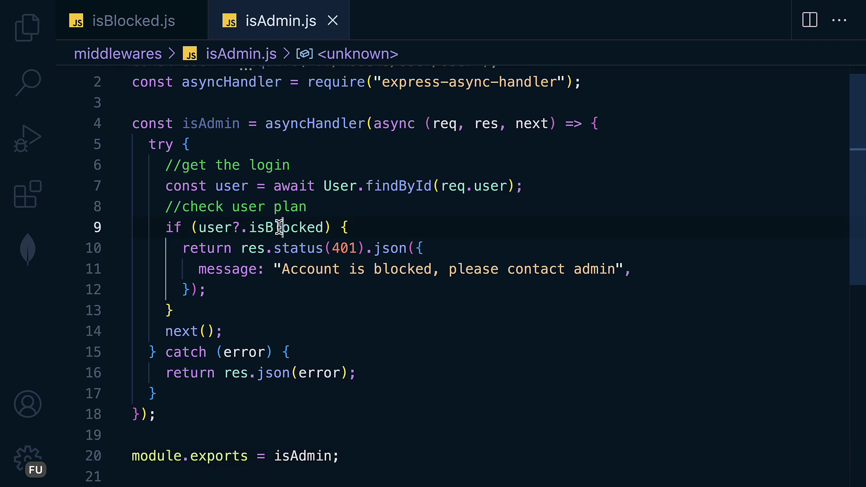
double_click(278, 227)
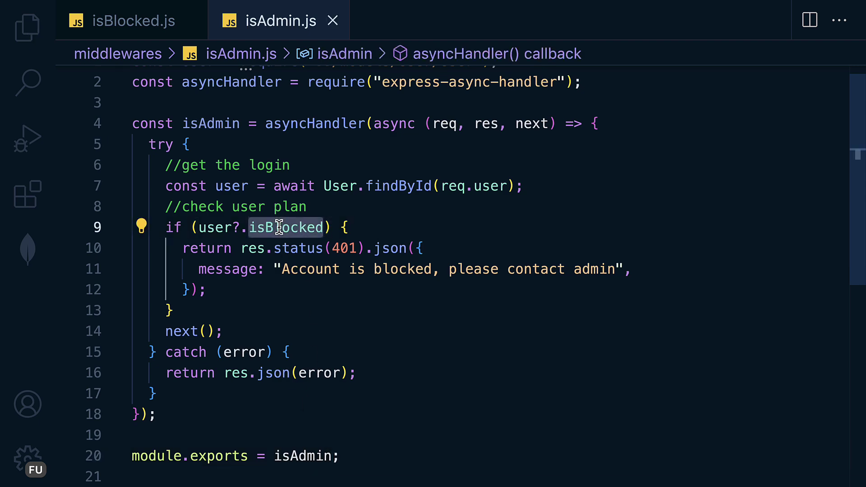
Open models/User/User.js and read through the userSchema fields.
left_click(27, 26)
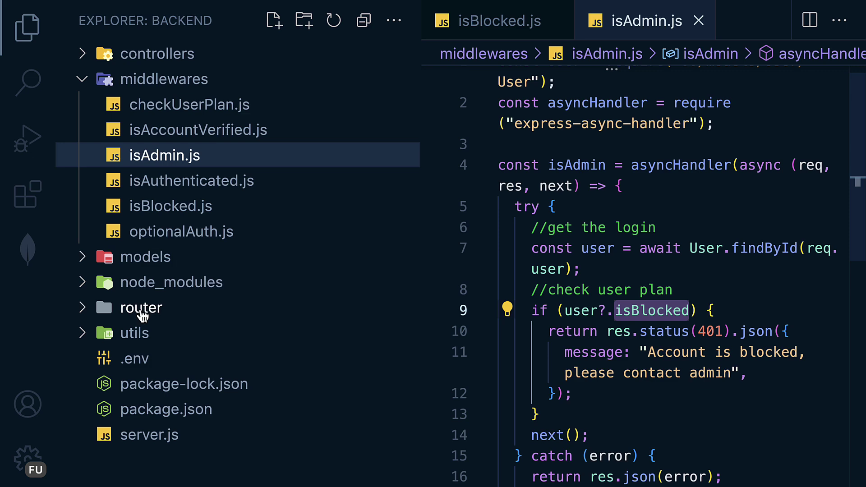
left_click(129, 257)
scroll(129, 406, "down", 3)
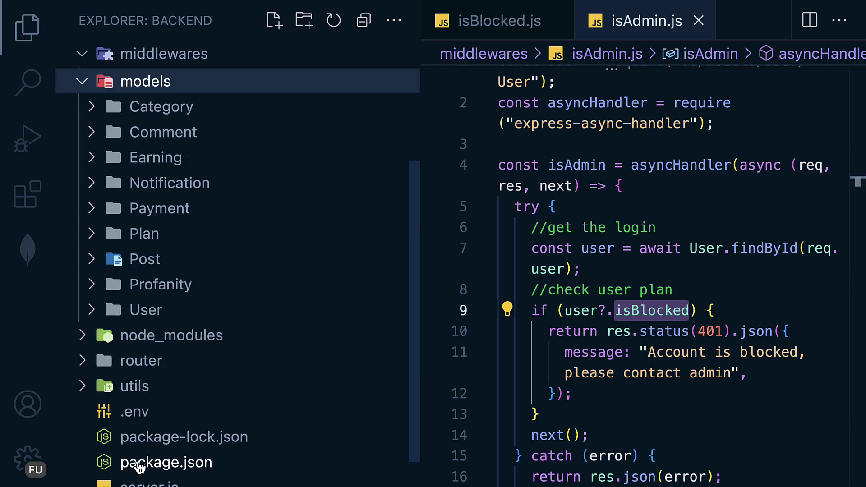
left_click(154, 311)
left_click(159, 336)
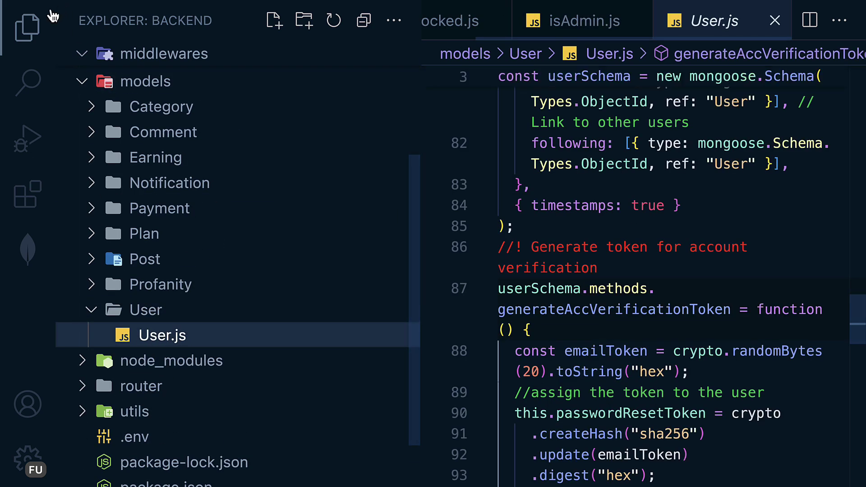
left_click(27, 26)
scroll(353, 315, "down", 1)
scroll(356, 312, "up", 7)
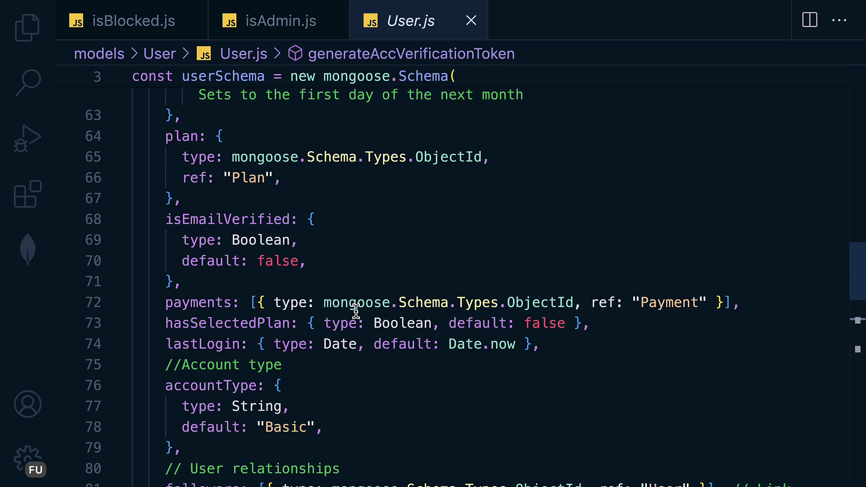
scroll(356, 311, "up", 4)
scroll(350, 312, "down", 2)
scroll(348, 316, "down", 3)
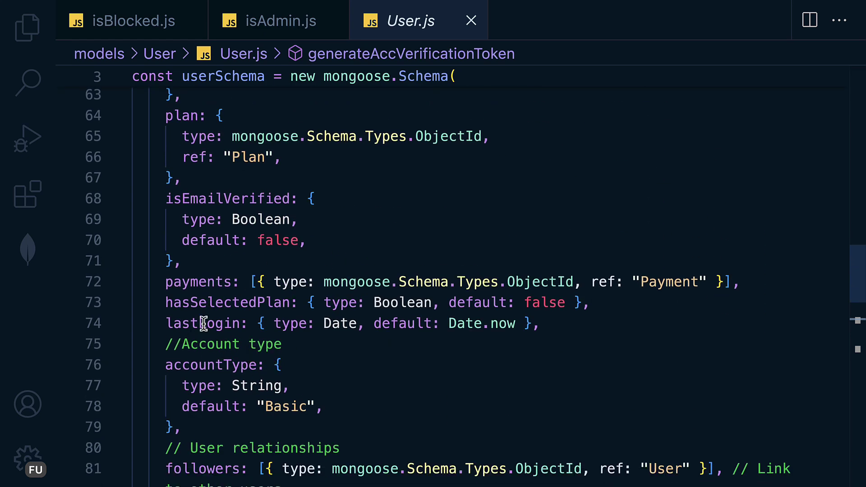
scroll(251, 372, "down", 1)
scroll(287, 313, "down", 2)
scroll(358, 361, "up", 3)
scroll(302, 372, "up", 10)
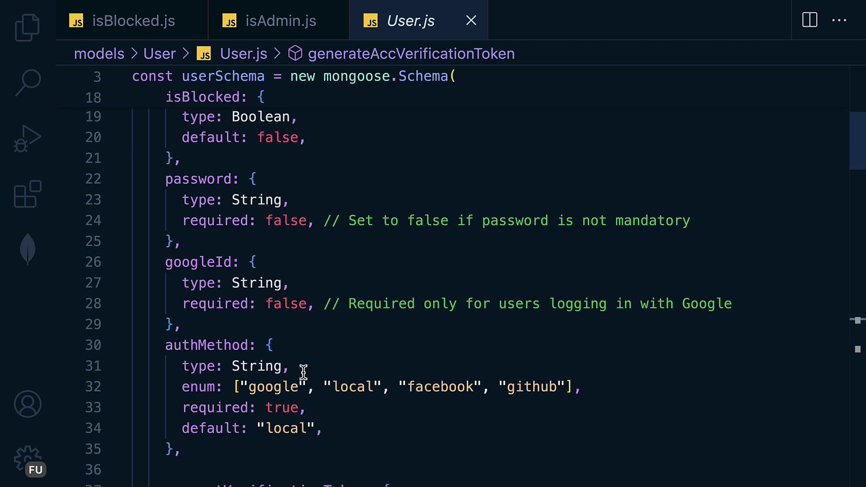
scroll(303, 372, "down", 1)
scroll(303, 372, "down", 2)
scroll(303, 372, "down", 1)
scroll(303, 372, "down", 2)
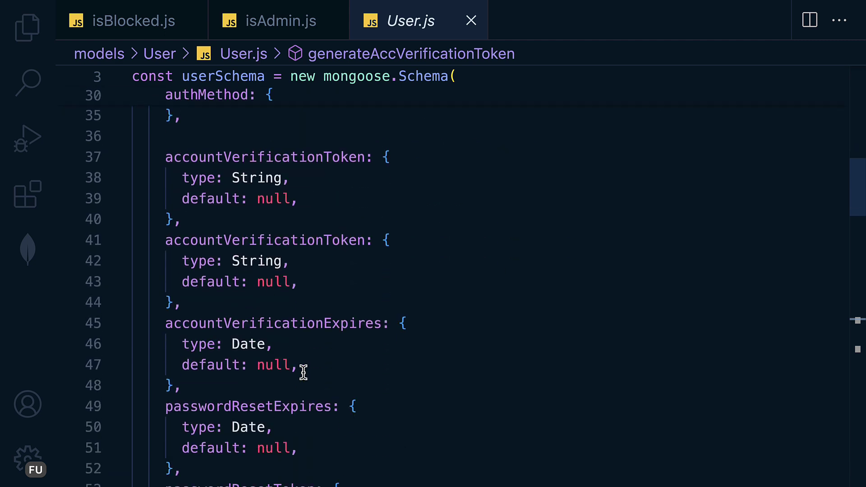
scroll(303, 372, "down", 2)
scroll(303, 379, "down", 2)
scroll(303, 379, "down", 2)
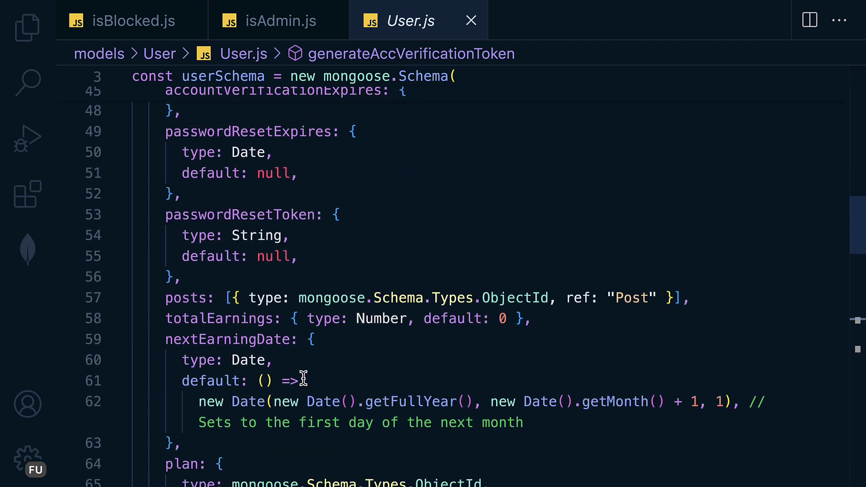
scroll(304, 379, "down", 1)
scroll(303, 379, "down", 1)
scroll(303, 378, "down", 1)
scroll(303, 378, "down", 1)
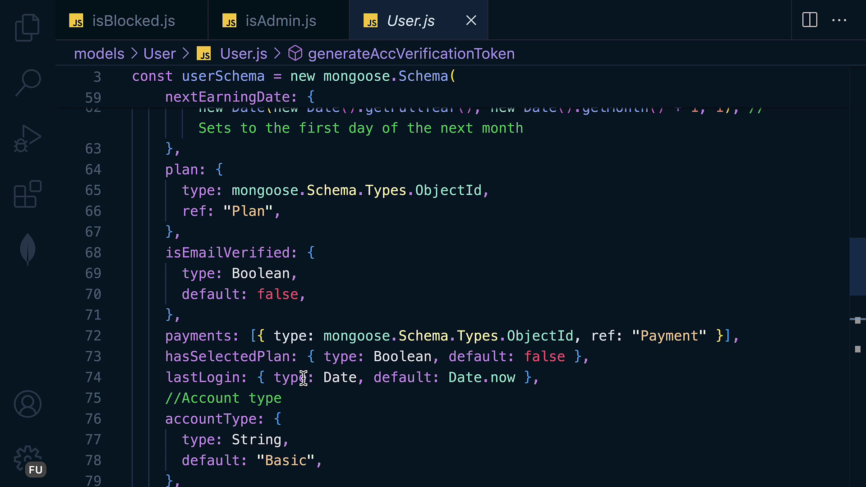
scroll(303, 378, "down", 1)
scroll(303, 378, "down", 1)
scroll(303, 378, "down", 1)
scroll(303, 378, "down", 1)
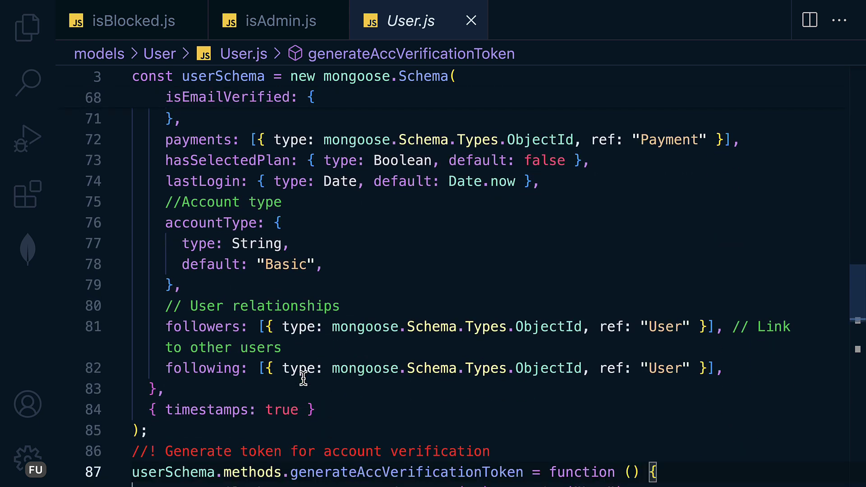
scroll(303, 378, "up", 3)
scroll(303, 378, "up", 4)
scroll(304, 379, "up", 2)
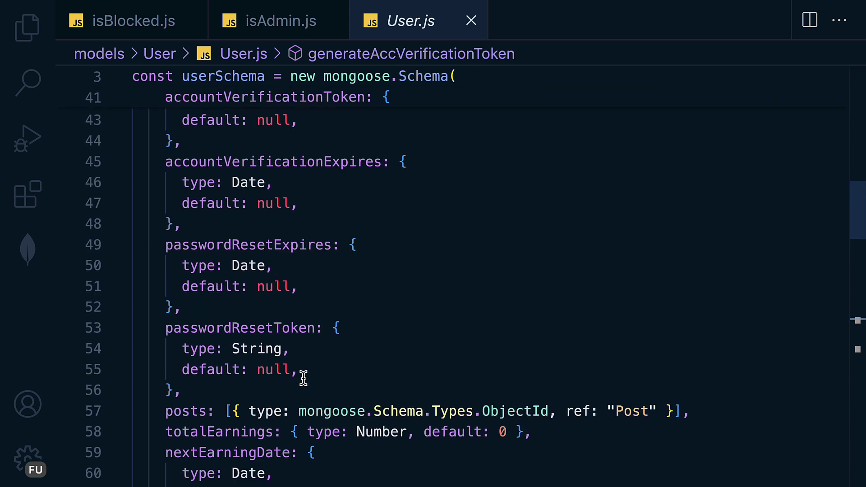
scroll(303, 377, "up", 2)
scroll(303, 377, "up", 5)
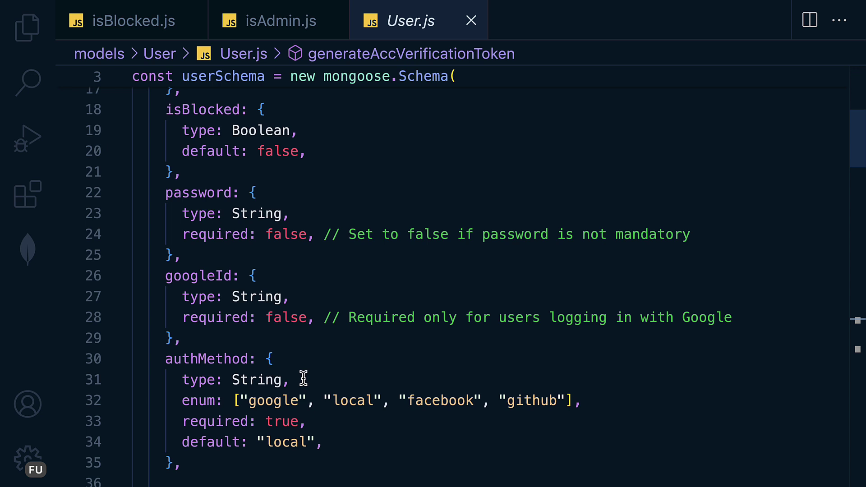
scroll(303, 379, "up", 1)
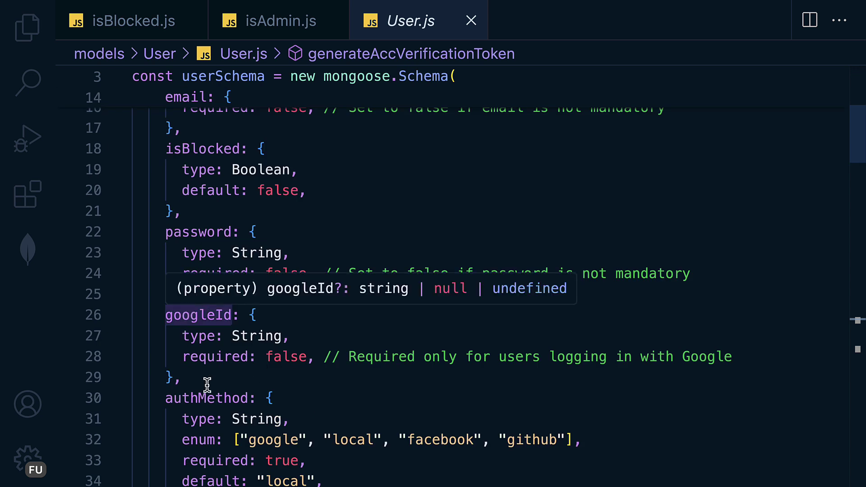
Add role: { type: String, default: "user" } after password in userSchema and save.
left_click(194, 296)
key("Return")
type("rol")
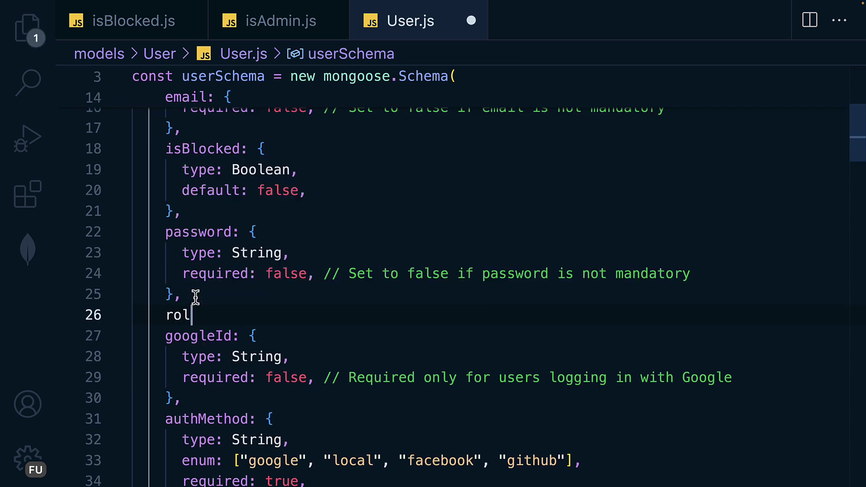
type("e:{")
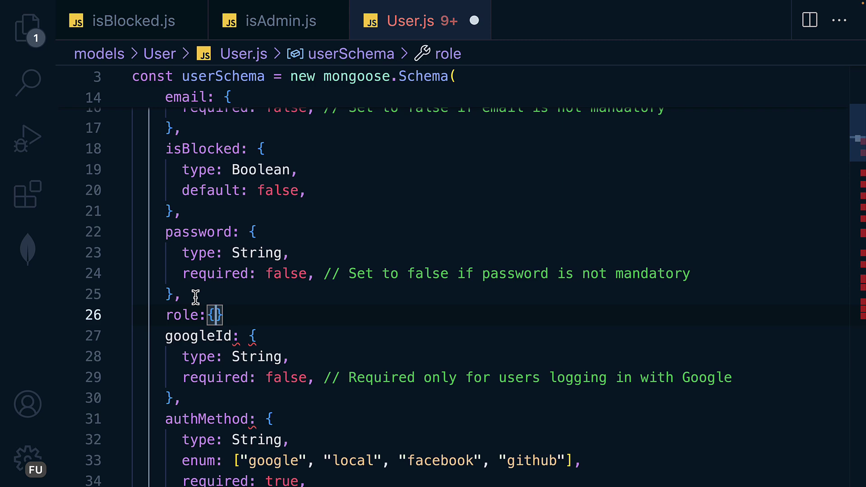
key("Return")
type("type")
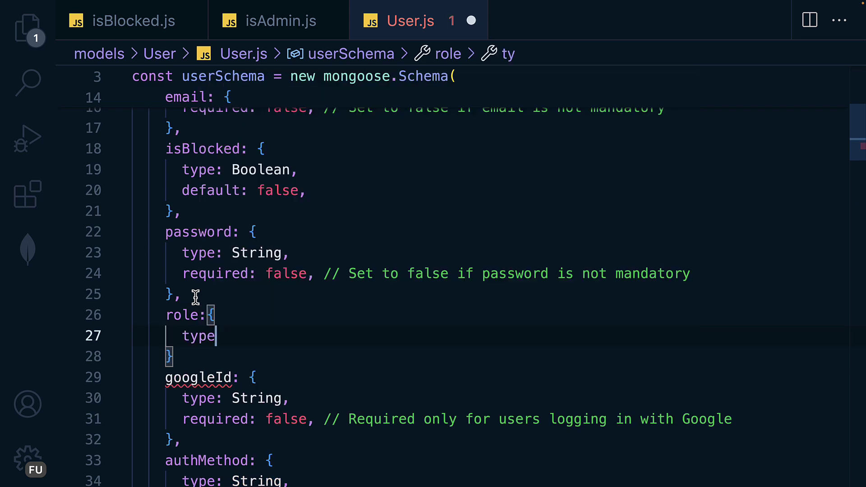
type(": Tr")
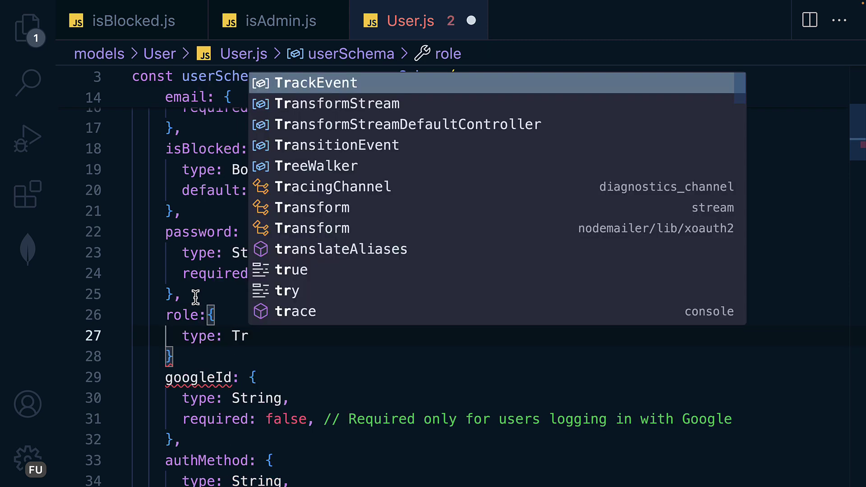
key("BackSpace")
key("BackSpace")
type("Str")
key("Return")
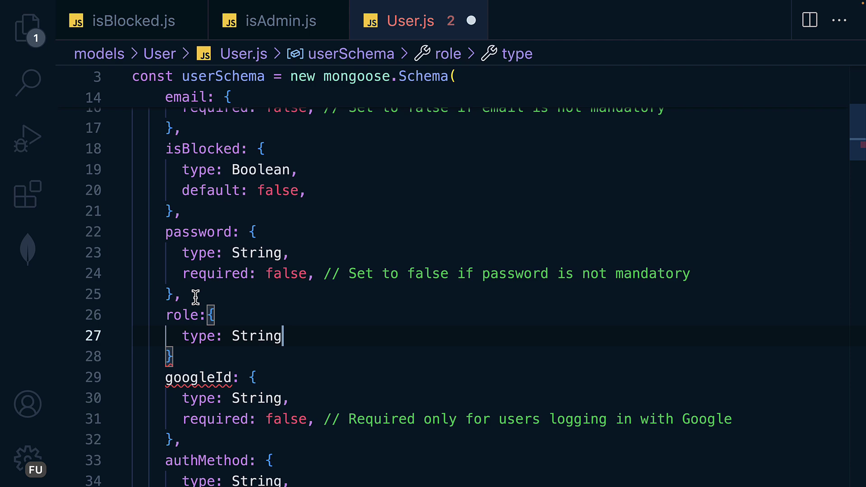
type(",")
key("Return")
type("de")
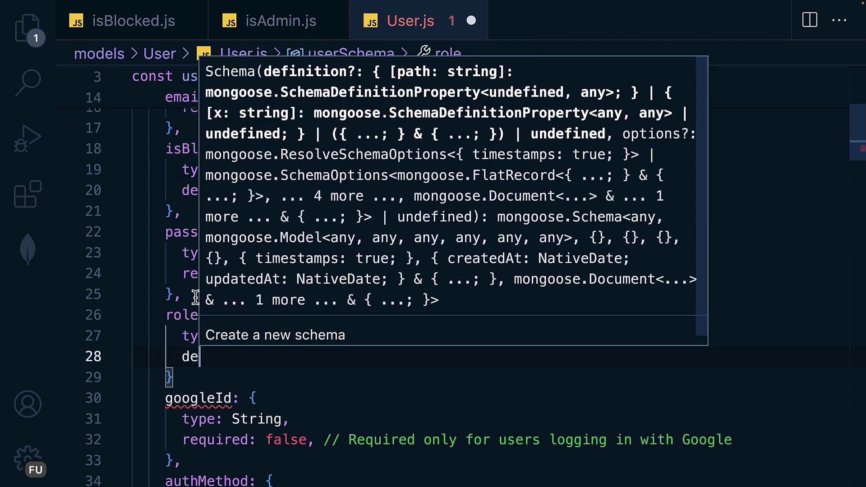
type("f")
key("Return")
type(":")
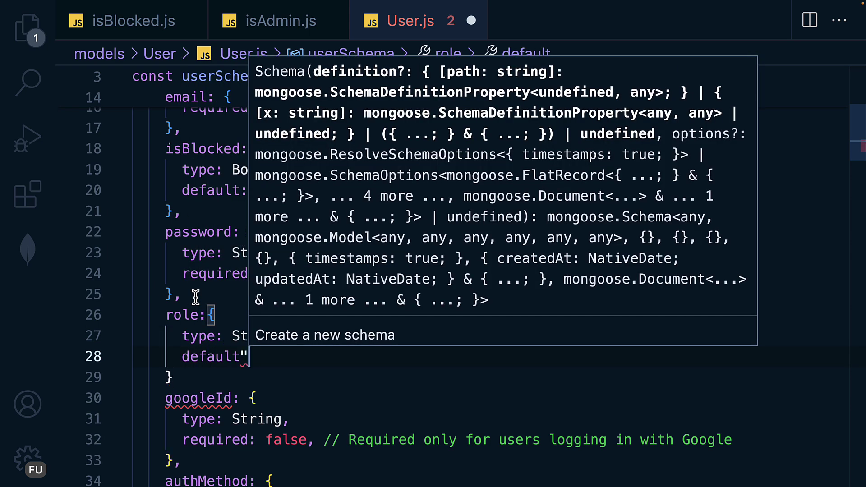
key("BackSpace")
type(":'use")
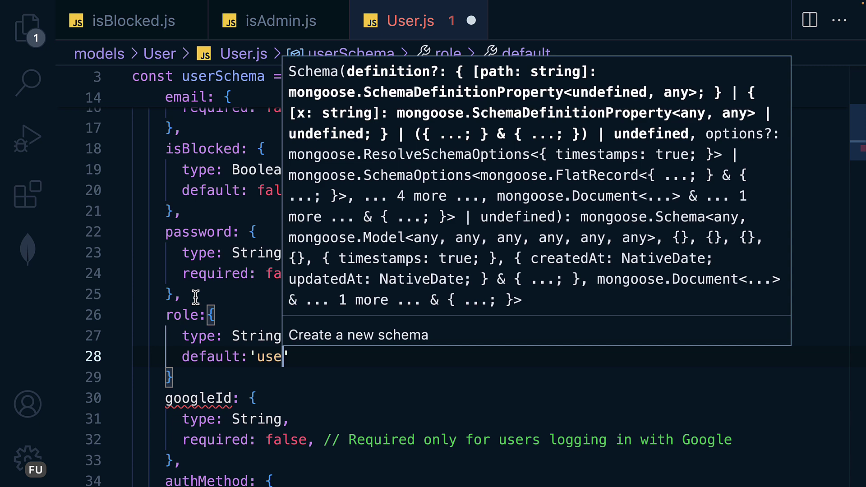
type("r',")
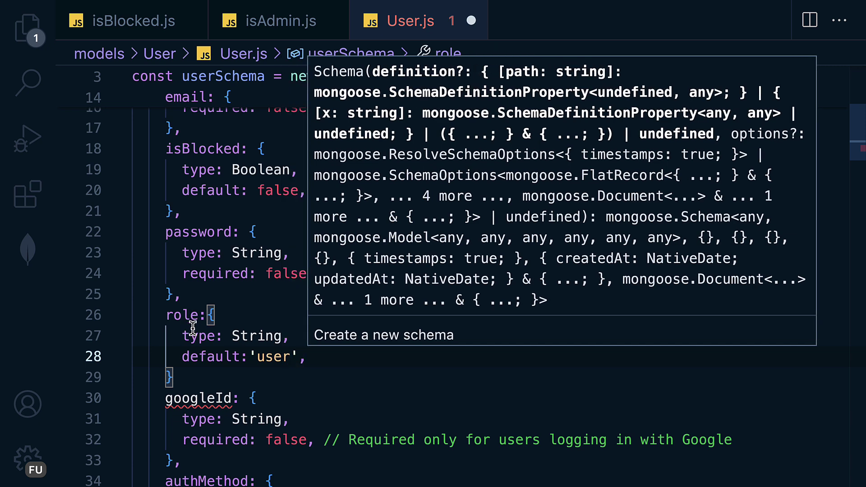
left_click(207, 378)
key("ctrl+s")
left_click(362, 356)
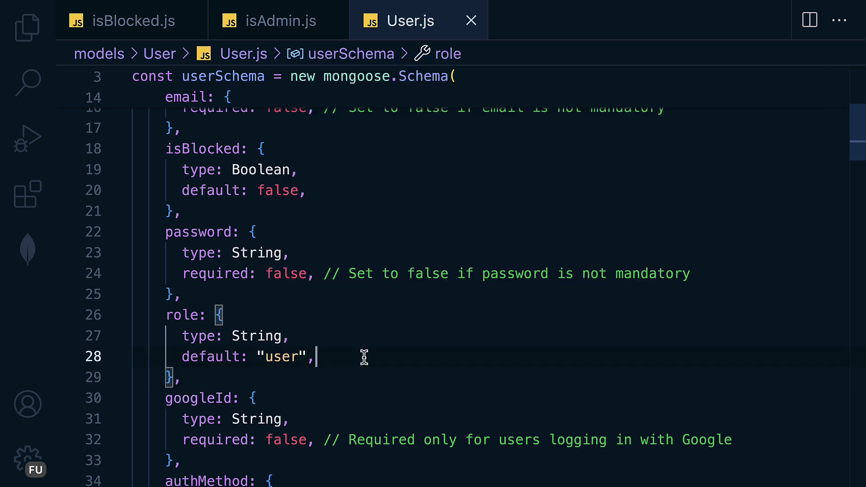
left_click(187, 315)
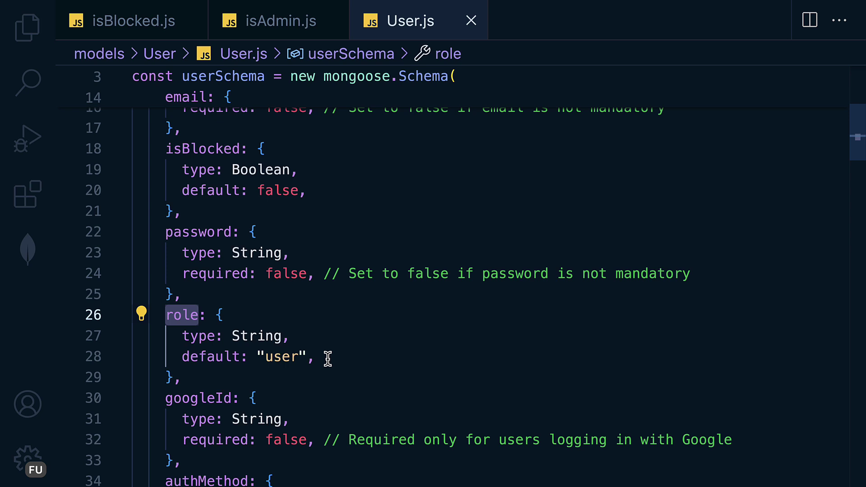
Make isAdmin.js check role !== "admin", returning 'Access denied, admin only', and save.
left_click(264, 24)
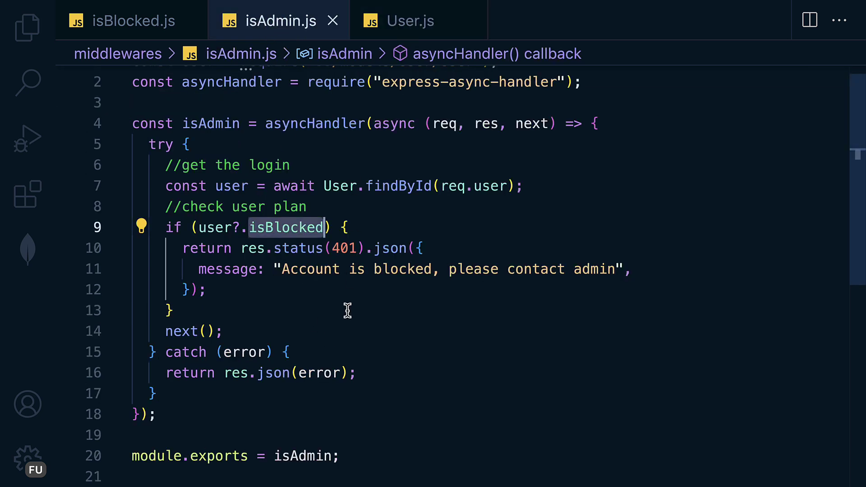
left_click(348, 309)
double_click(291, 229)
type("ro")
key("Return")
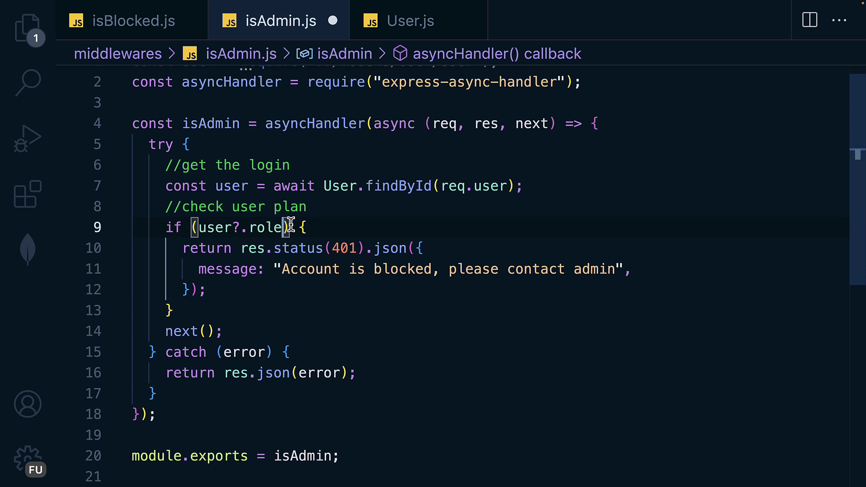
type("==")
key("BackSpace")
key("BackSpace")
left_click(283, 228)
type("(user?.role")
type(" !== '")
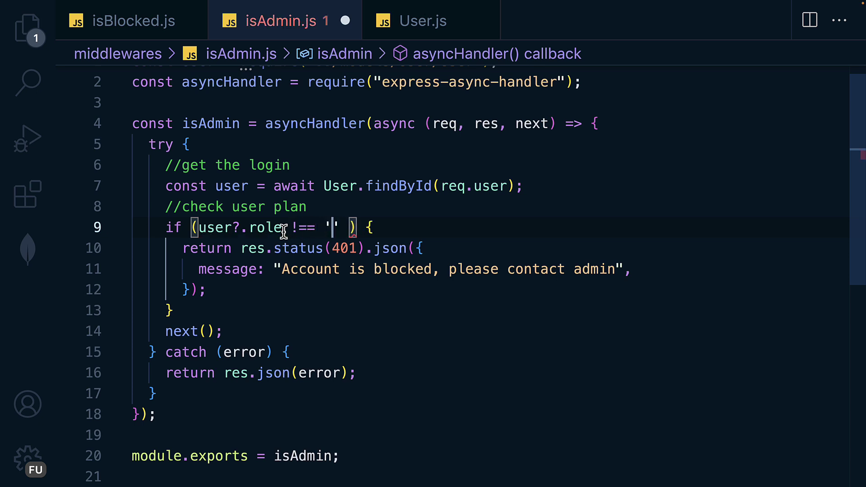
type("admin")
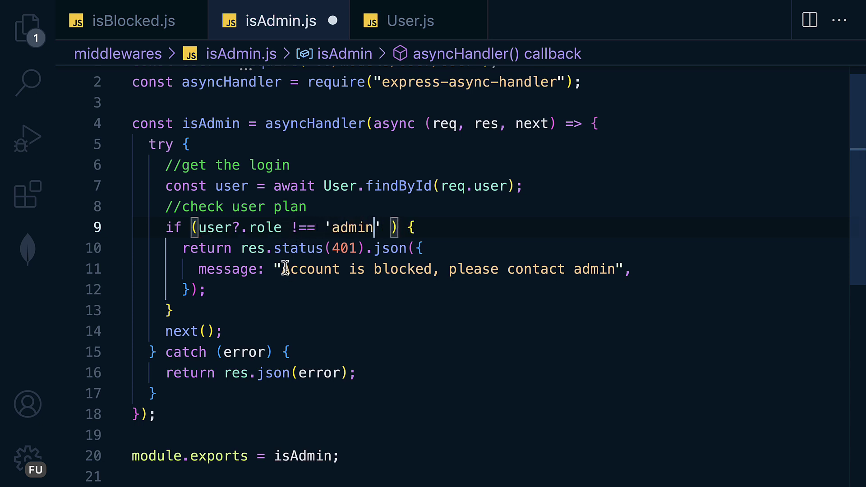
left_click_drag(282, 269, 616, 269)
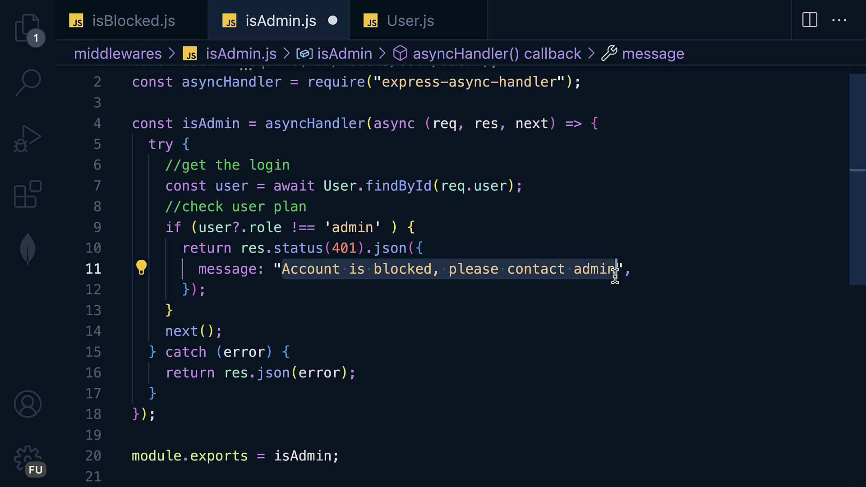
type("Access ")
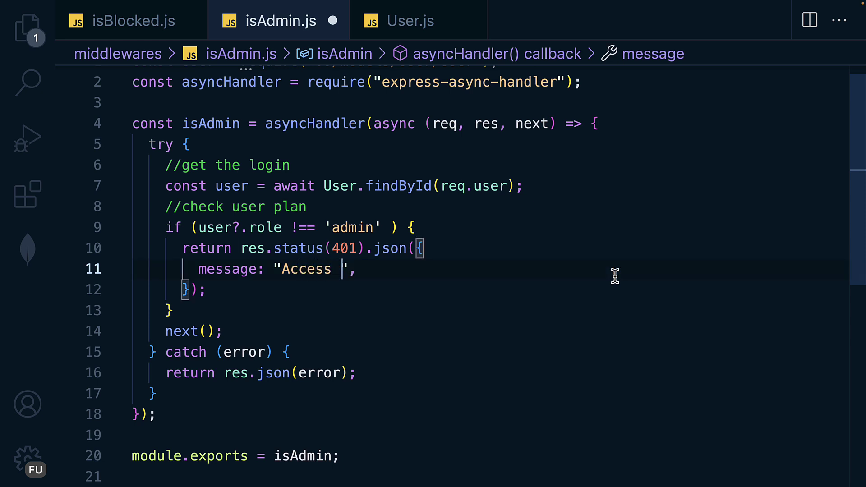
type("denied, adm")
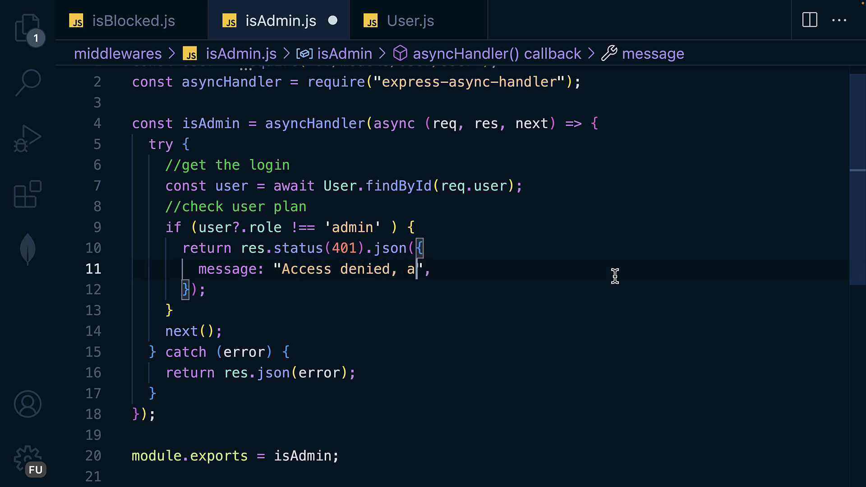
type("in on")
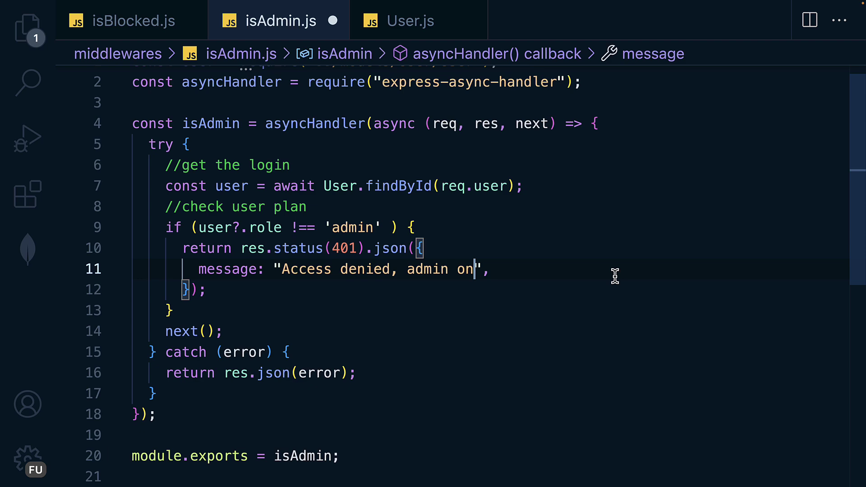
type("ly")
key("ctrl+s")
left_click(352, 315)
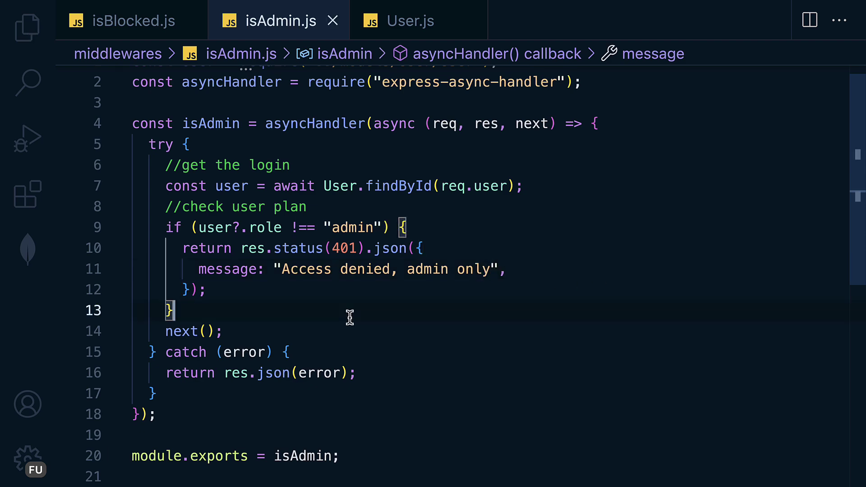
Open router/plan/planRouter.js from the Explorer.
left_click(27, 30)
scroll(133, 290, "down", 3)
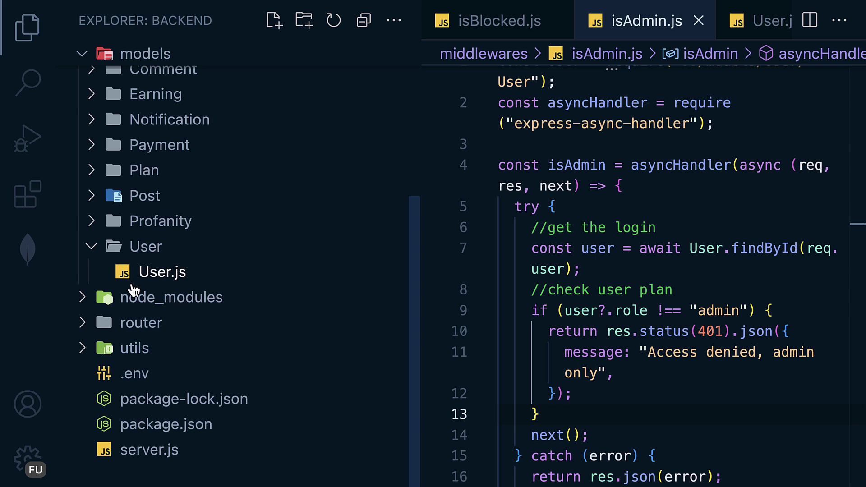
left_click(141, 324)
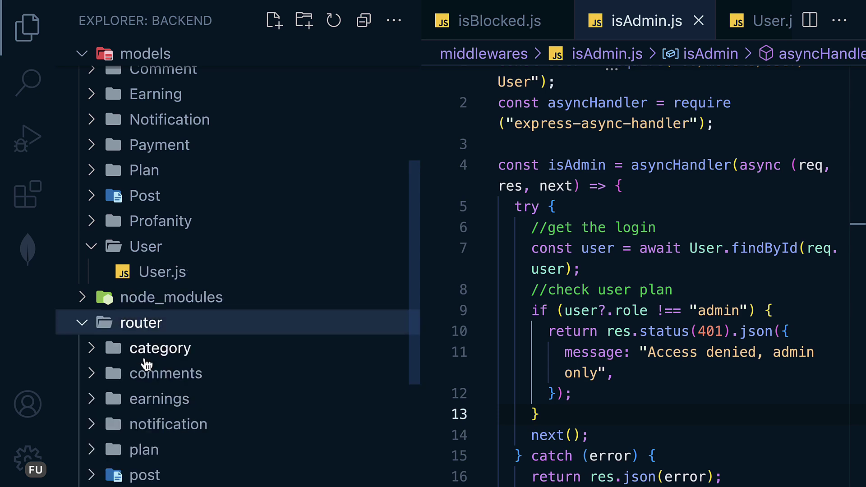
scroll(147, 364, "down", 2)
left_click(152, 373)
left_click(158, 398)
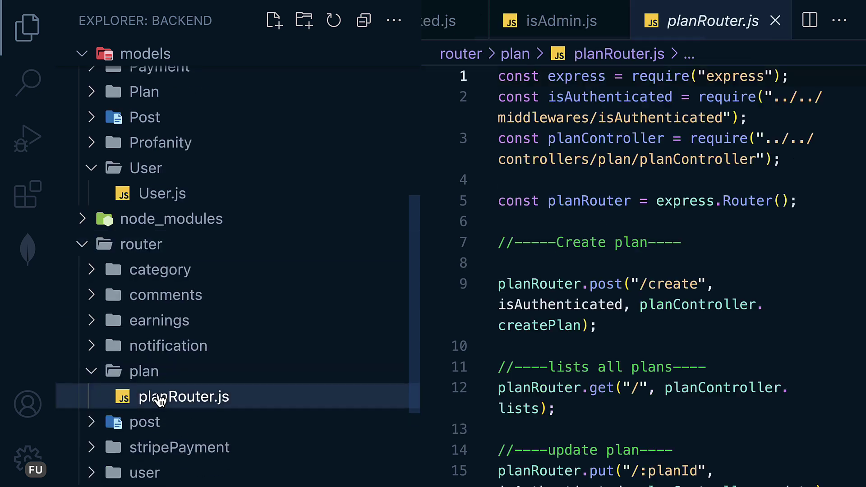
Import isAdmin and add it after isAuthenticated on the create plan route, then save.
left_click(27, 28)
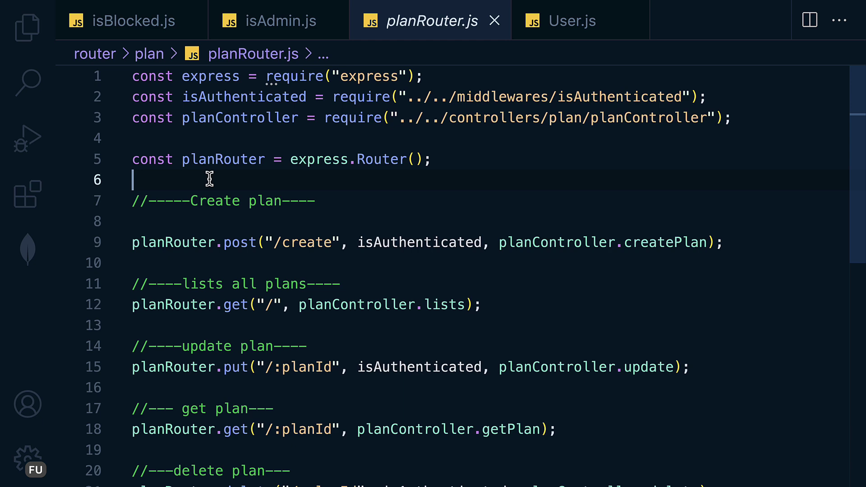
type("isAd")
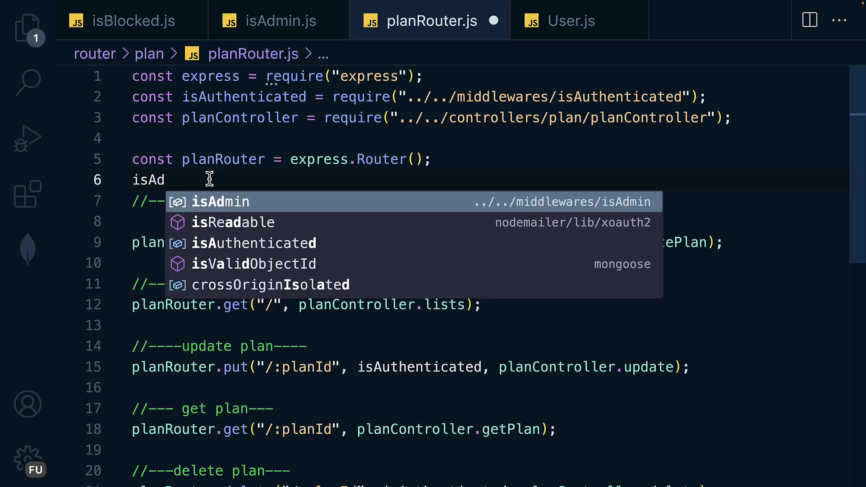
key("Return")
key("ctrl+BackSpace")
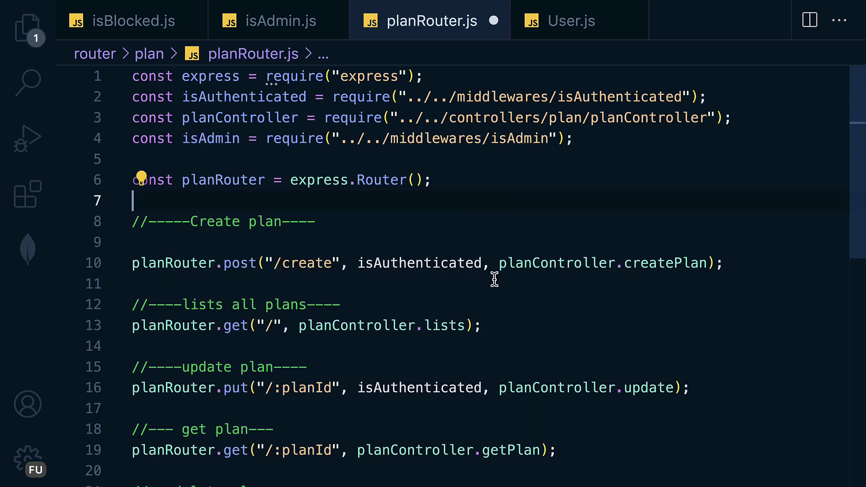
left_click_drag(490, 263, 353, 263)
left_click(464, 303)
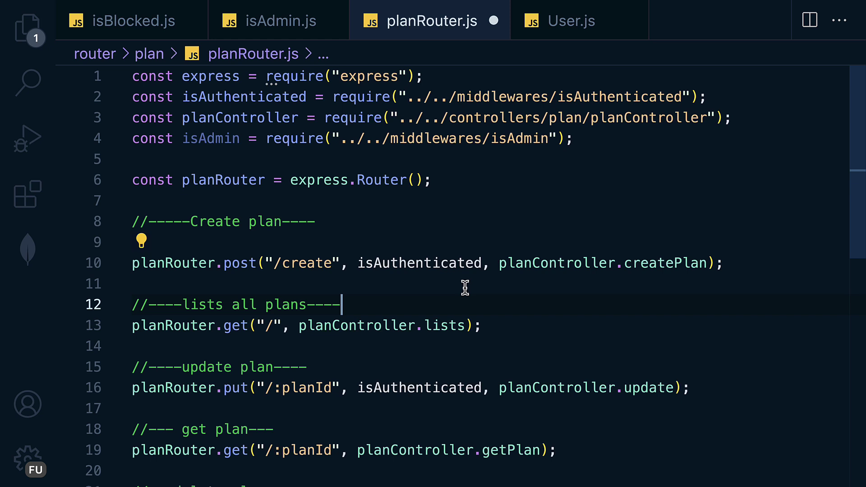
left_click(489, 262)
type("isAdmin,")
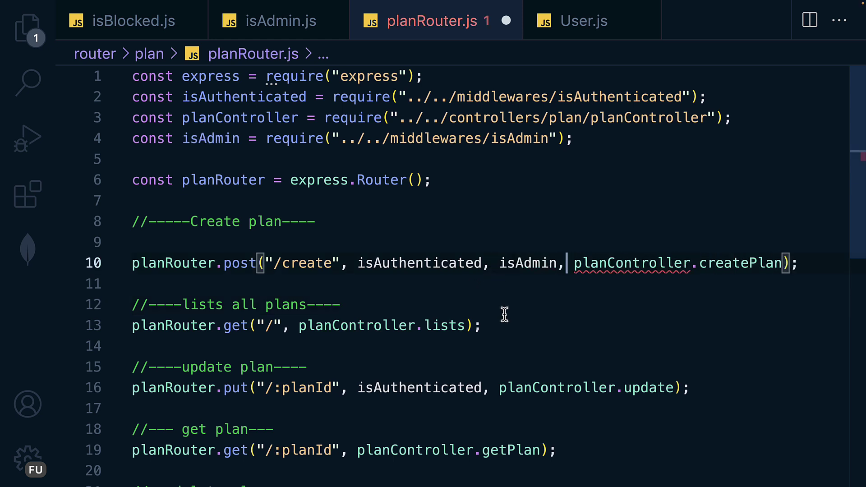
key("ctrl+s")
Add isAdmin after isAuthenticated on the update and delete plan routes and save.
left_click(500, 338)
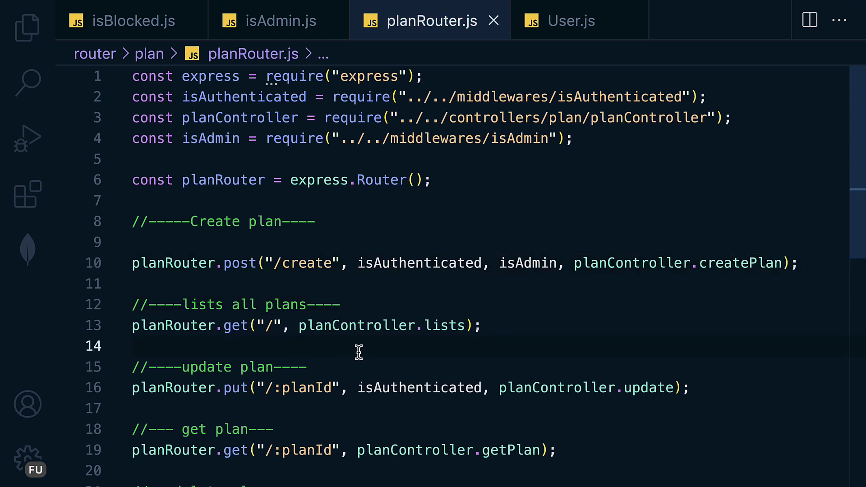
scroll(358, 351, "down", 1)
left_click(488, 367)
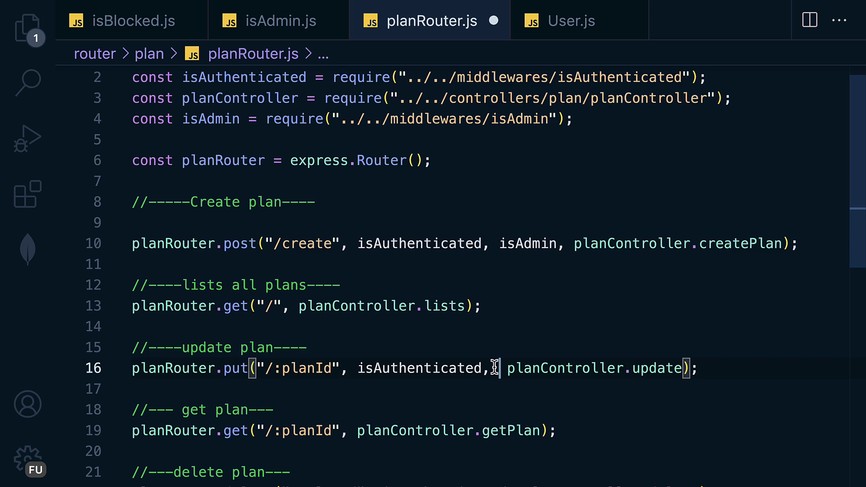
type("isAdmin,")
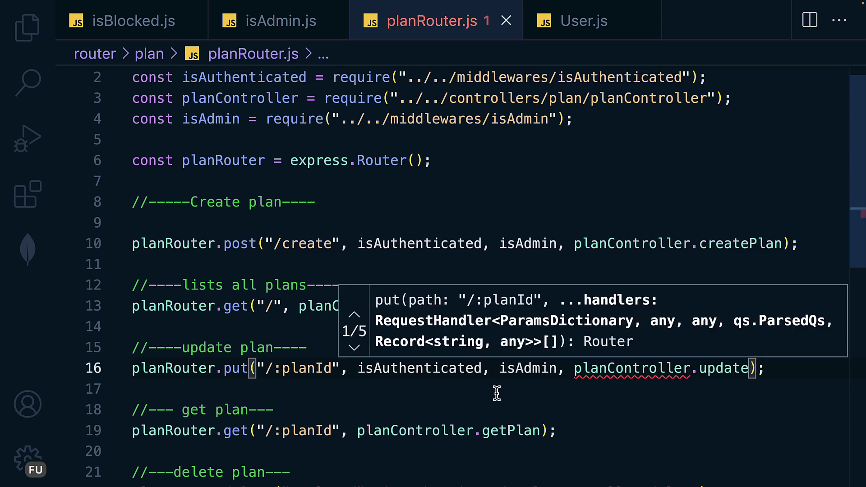
key("ctrl+s")
scroll(490, 394, "down", 2)
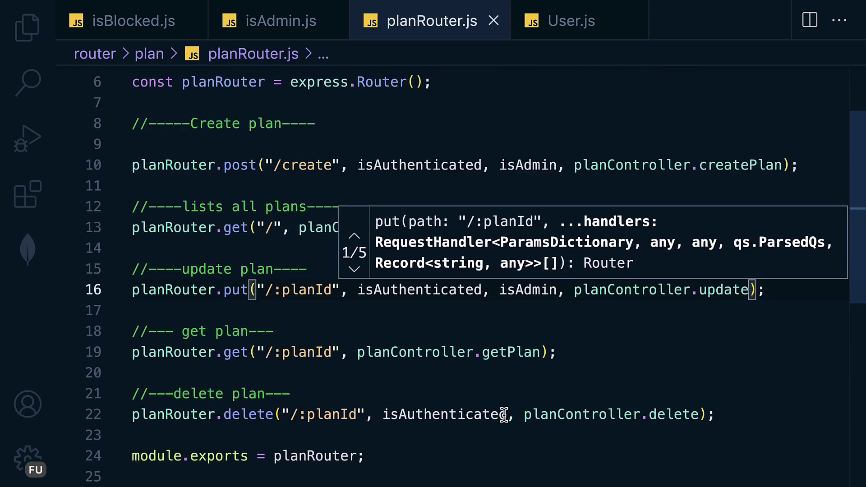
left_click(514, 413)
type("isAdmin,")
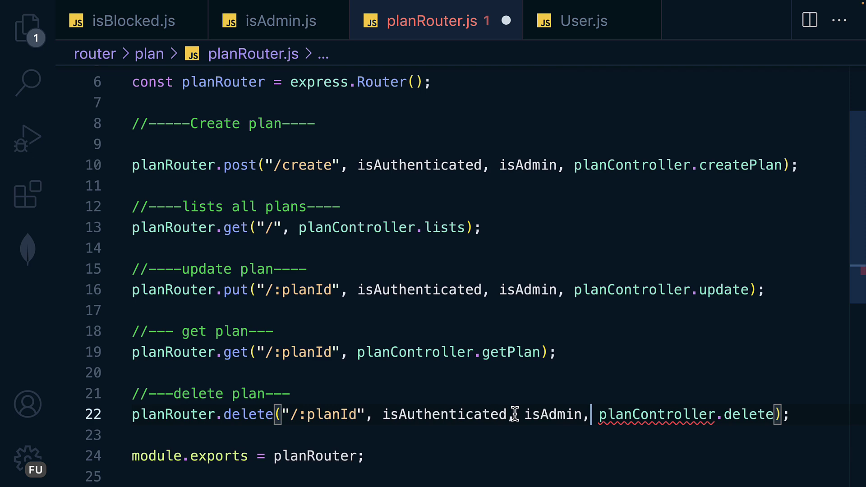
left_click(413, 255)
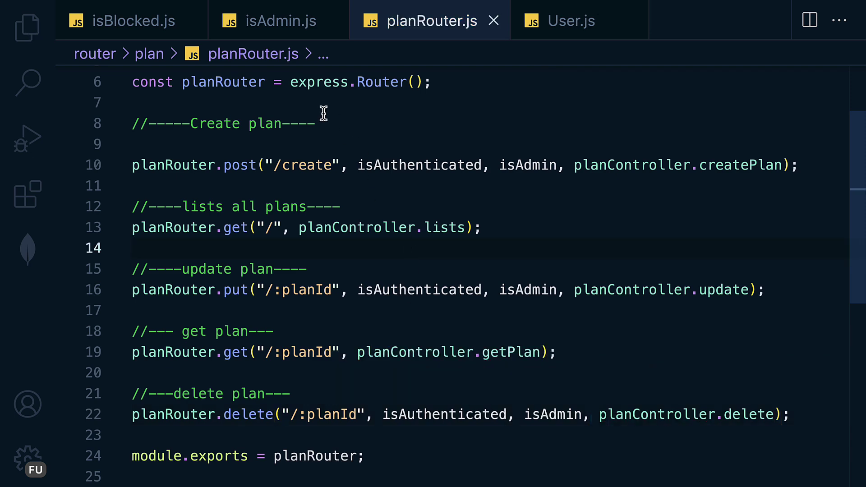
left_click(29, 28)
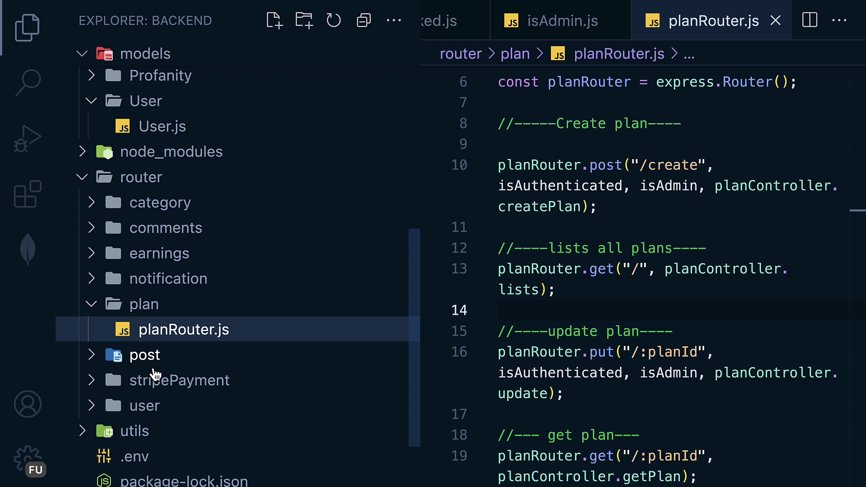
Open router/post/postsRouter.js and add auto-imported isBlocked to the create post route.
left_click(145, 356)
left_click(139, 379)
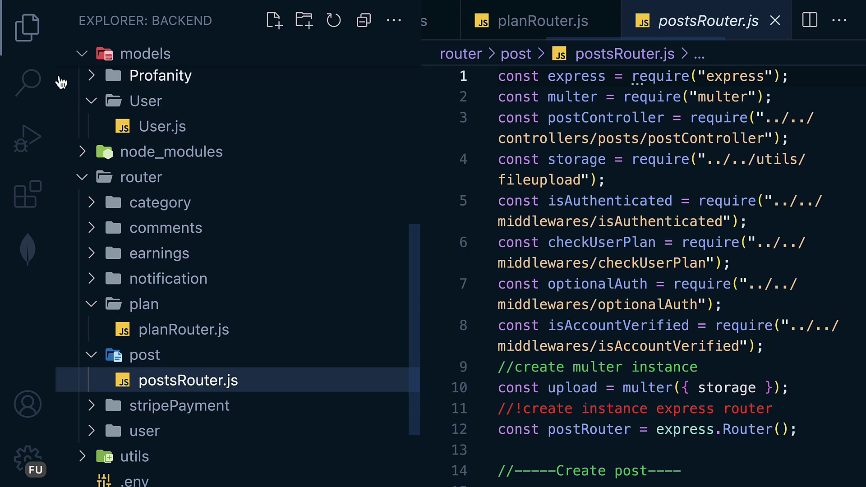
key("ctrl+b")
scroll(322, 344, "down", 2)
left_click(294, 353)
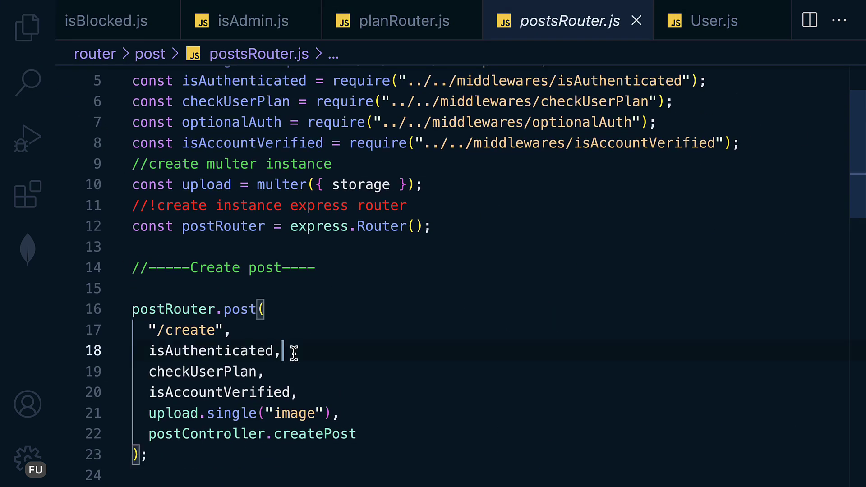
key("Return")
type("is")
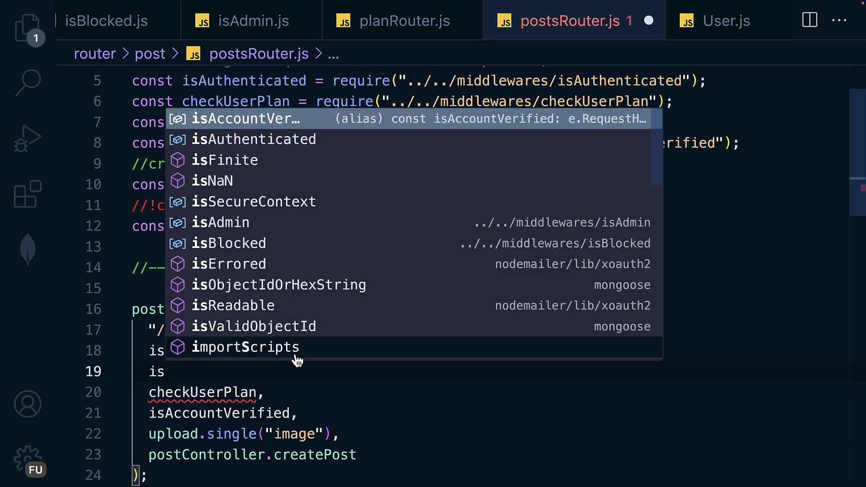
type("B")
key("Return")
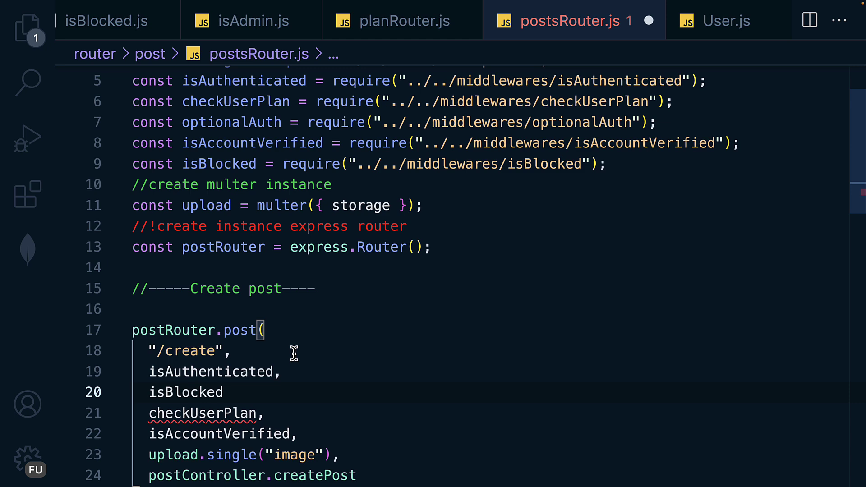
type(",")
left_click(262, 409)
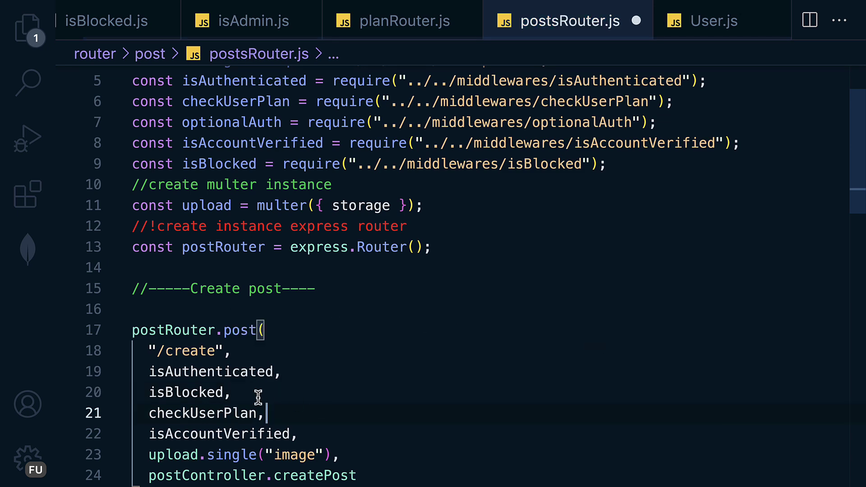
left_click_drag(272, 395, 115, 392)
key("ctrl+c")
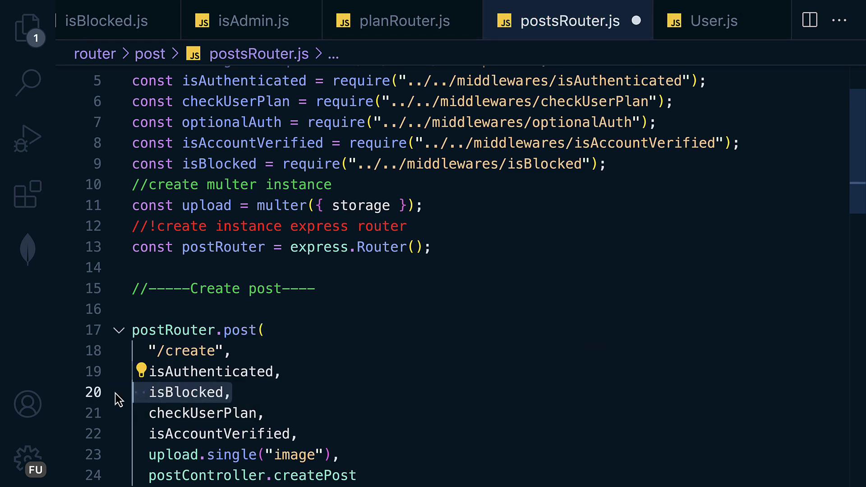
scroll(261, 413, "down", 2)
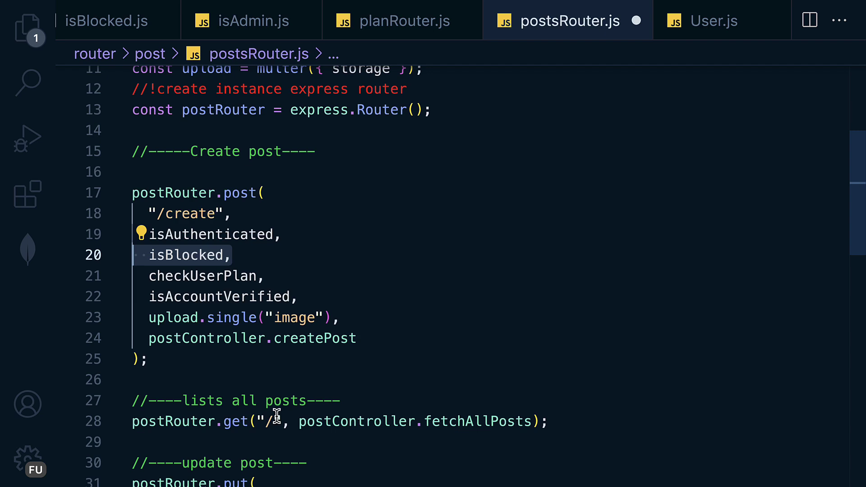
scroll(264, 414, "down", 2)
scroll(271, 416, "down", 2)
scroll(277, 418, "down", 2)
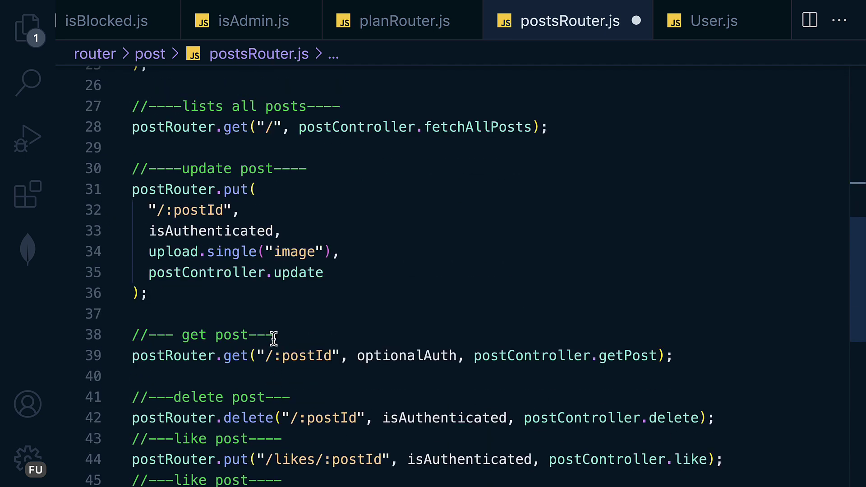
Add isBlocked after isAuthenticated on the update and delete post routes, saving.
left_click(283, 231)
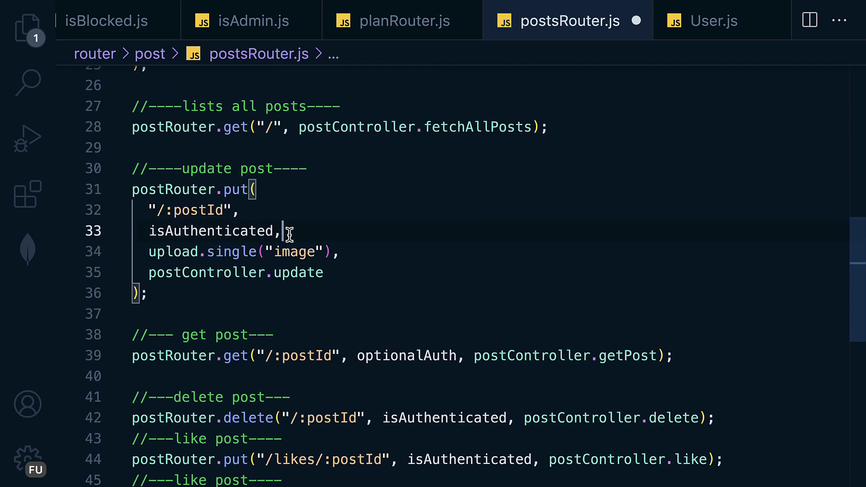
key("Return")
type("isBlocked,")
key("ctrl+s")
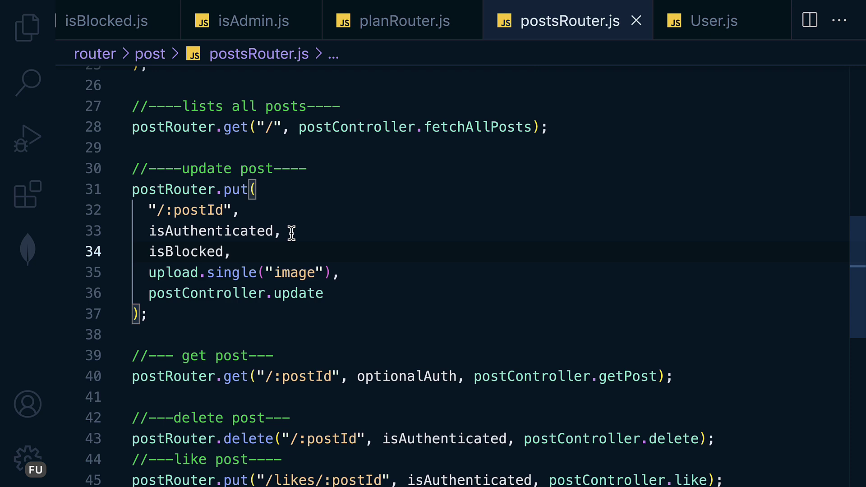
scroll(308, 336, "down", 2)
scroll(406, 381, "down", 1)
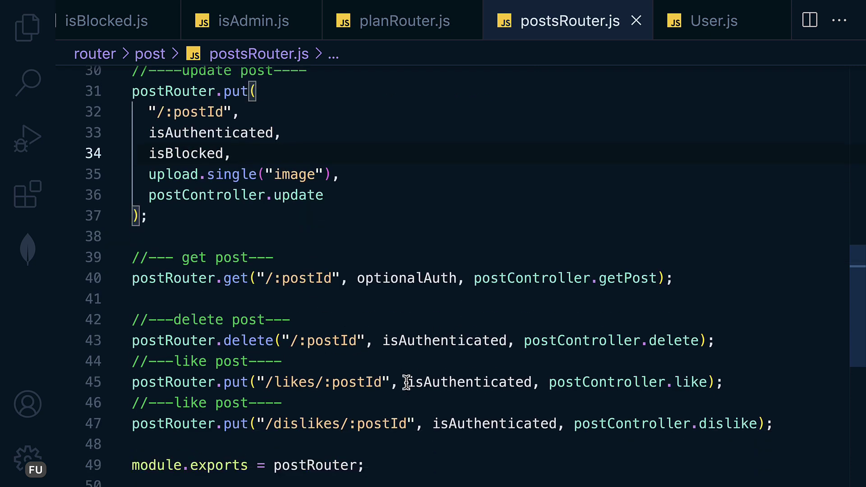
left_click(519, 346)
key("ctrl+v")
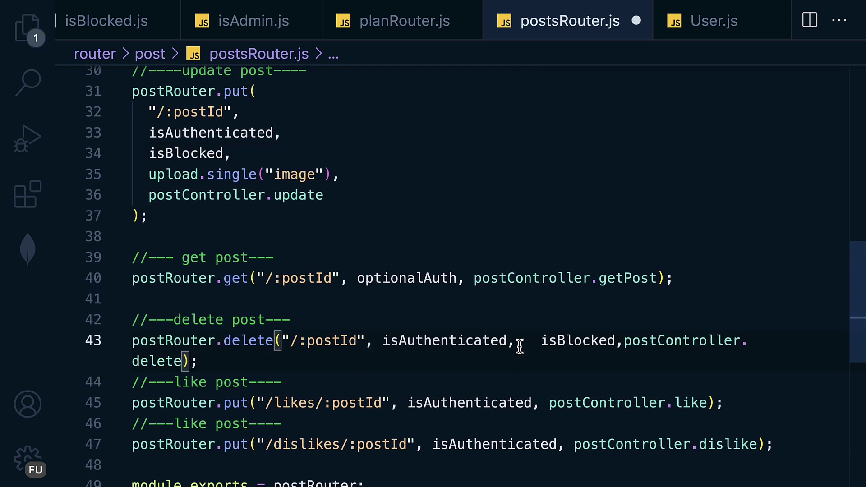
key("ctrl+s")
scroll(498, 369, "down", 2)
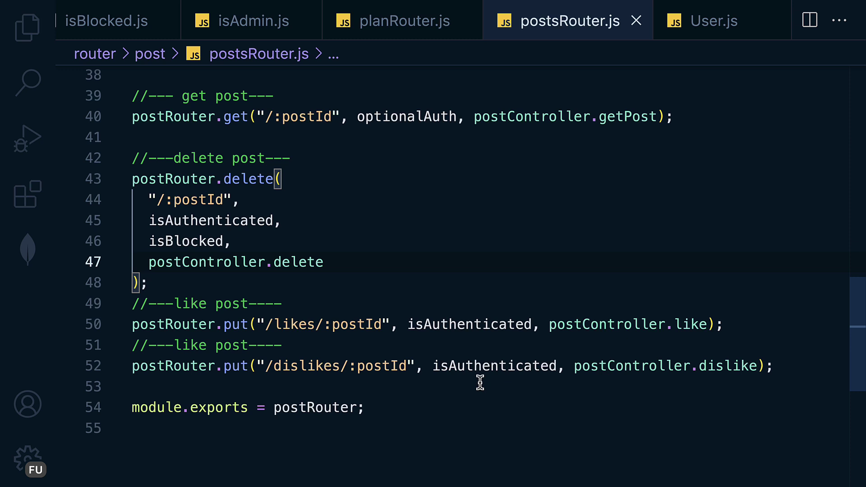
Paste isBlocked into the like and dislike post routes and save.
left_click(559, 366)
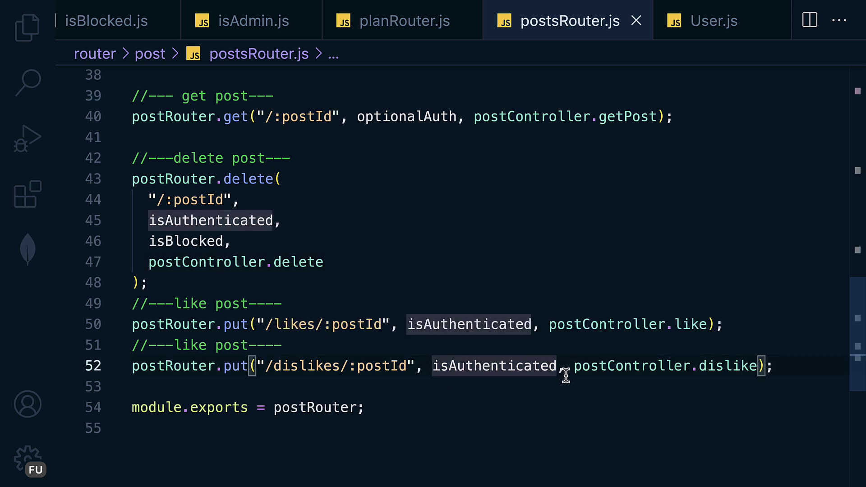
left_click(547, 325)
key("ctrl+v")
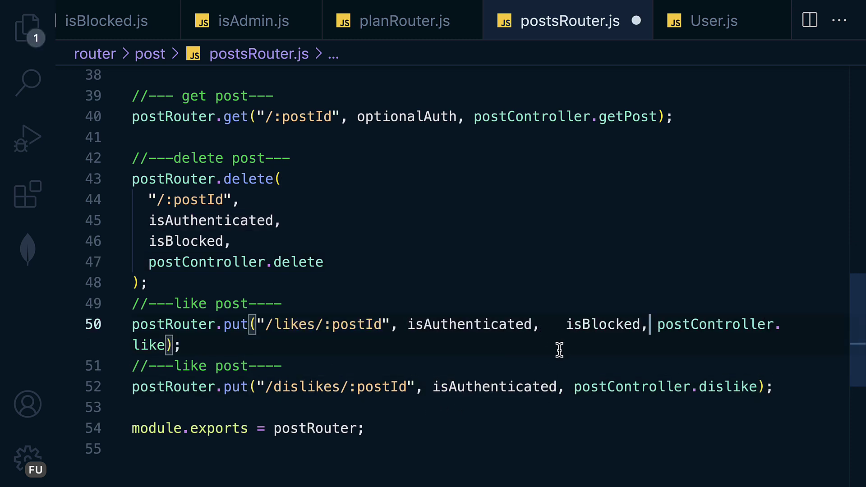
left_click(563, 389)
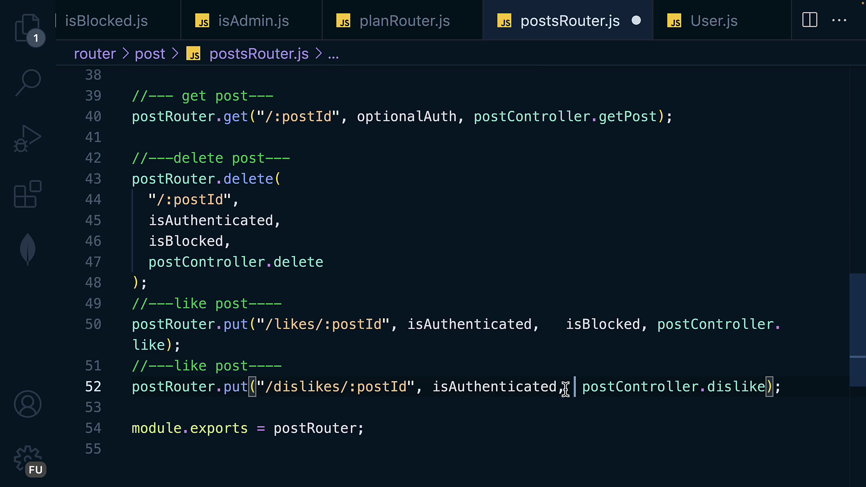
key("ctrl+v")
key("ctrl+s")
scroll(424, 263, "up", 2)
scroll(423, 263, "up", 5)
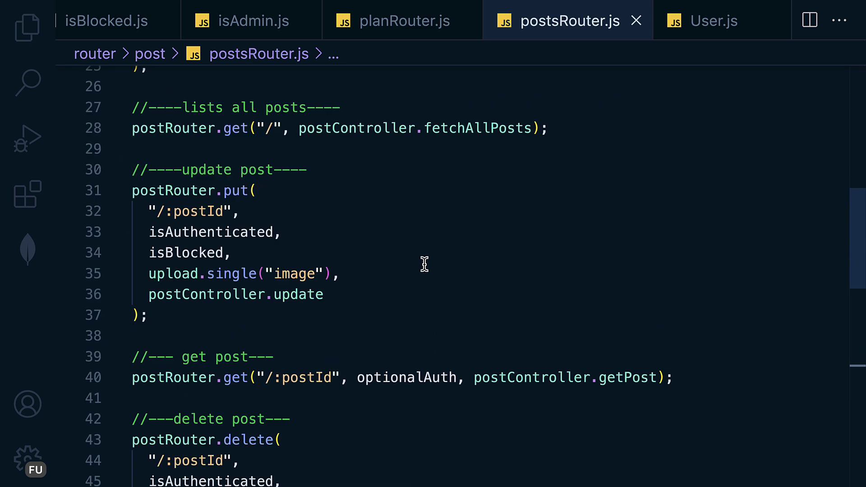
scroll(423, 263, "up", 1)
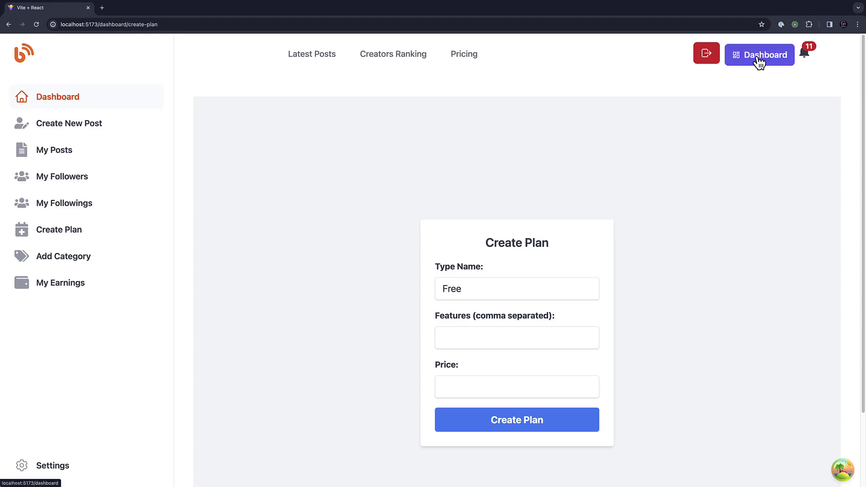
Open src/components/User/UserDashboard.jsx in the editor with the file tree hidden.
left_click(757, 61)
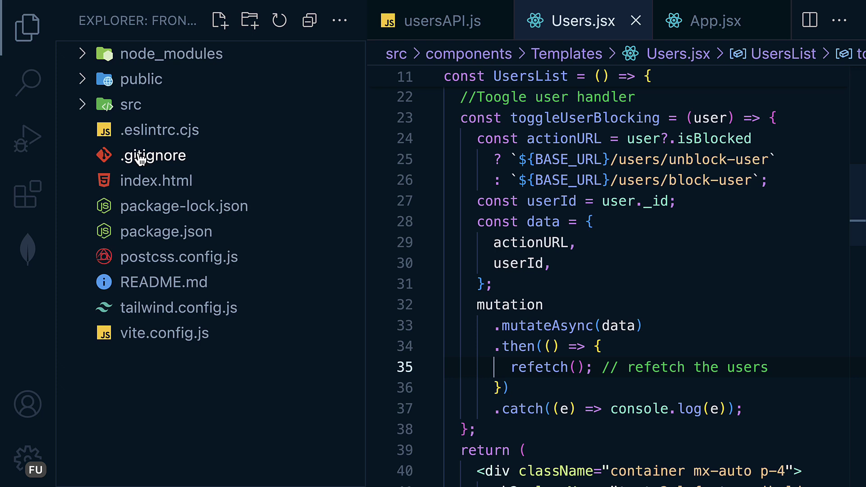
left_click(130, 105)
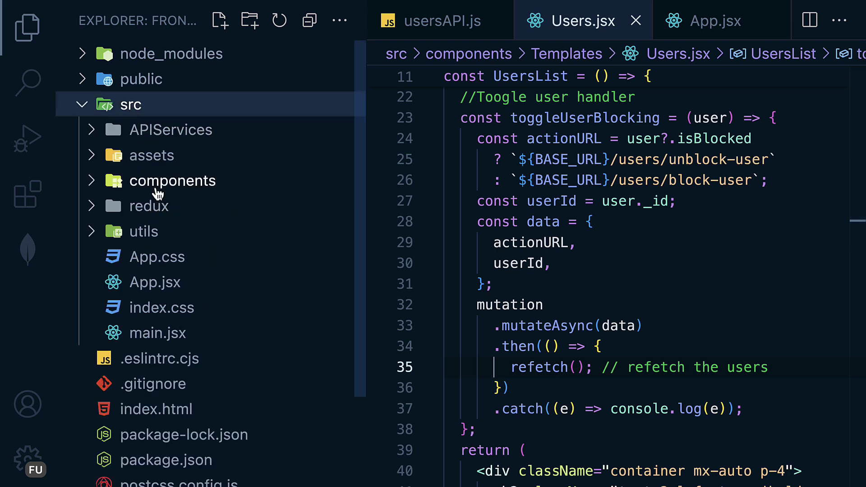
left_click(157, 193)
scroll(173, 301, "down", 2)
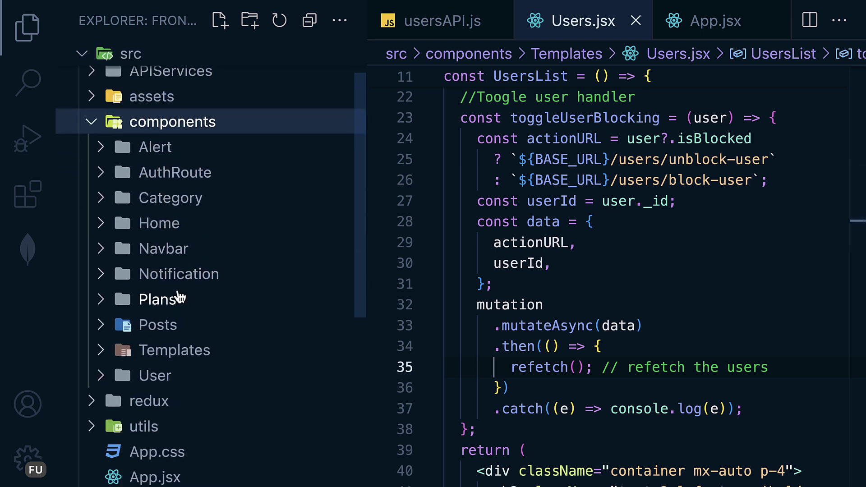
left_click(159, 380)
scroll(136, 380, "down", 2)
scroll(162, 379, "down", 5)
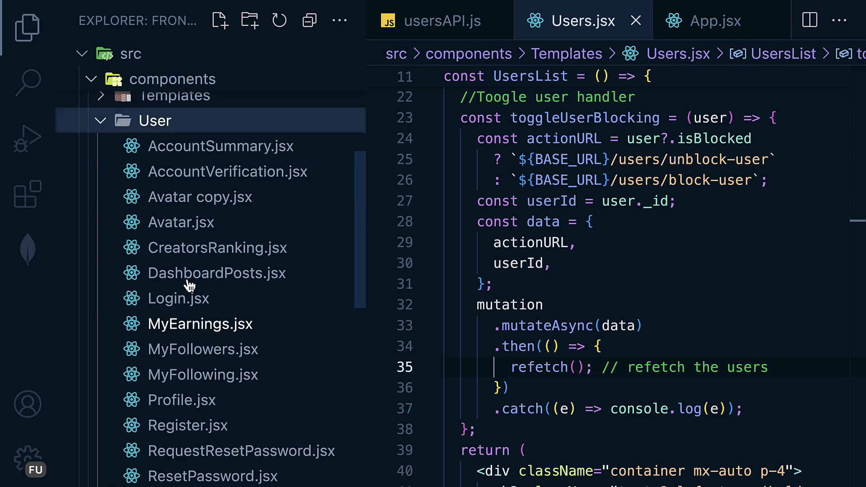
scroll(206, 389, "down", 2)
scroll(251, 431, "down", 3)
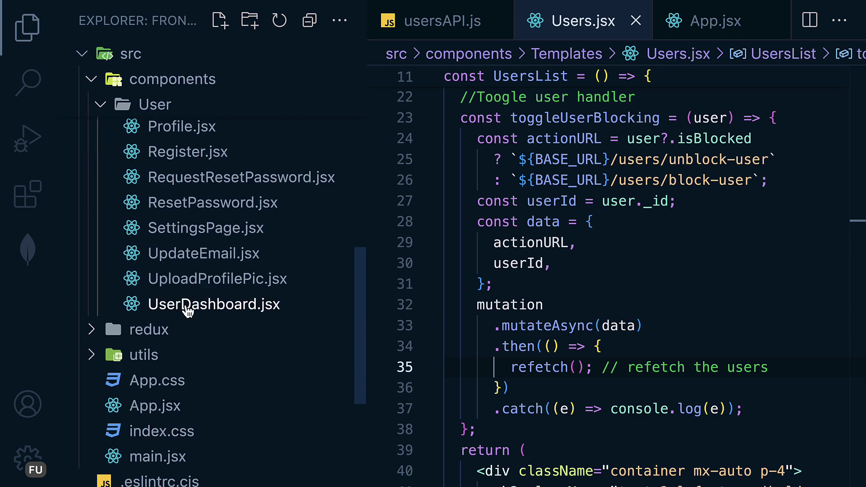
left_click(182, 306)
left_click(27, 27)
scroll(384, 329, "down", 3)
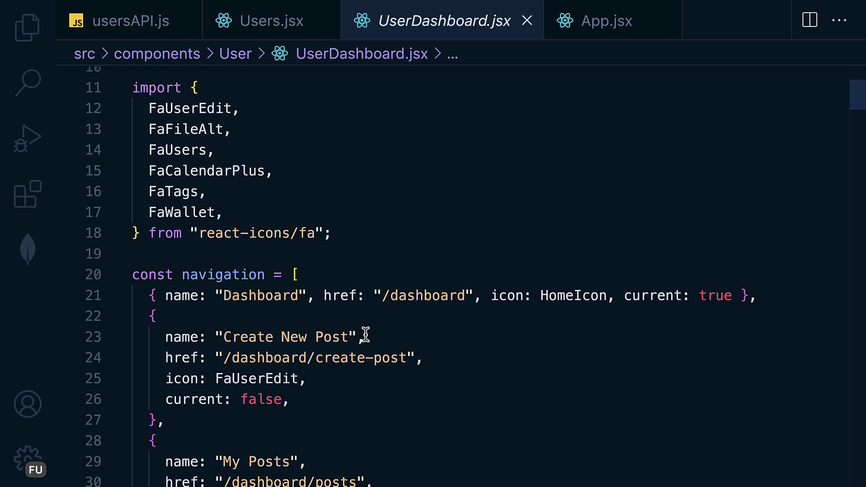
scroll(363, 337, "up", 3)
scroll(366, 371, "down", 4)
scroll(366, 376, "down", 5)
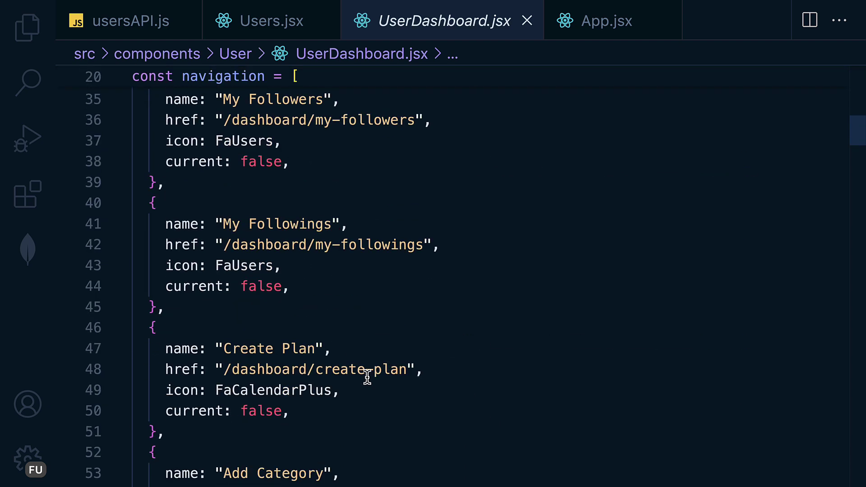
scroll(366, 376, "down", 2)
Duplicate the Create Plan navigation object and select its name and link for renaming.
left_click_drag(185, 336, 130, 231)
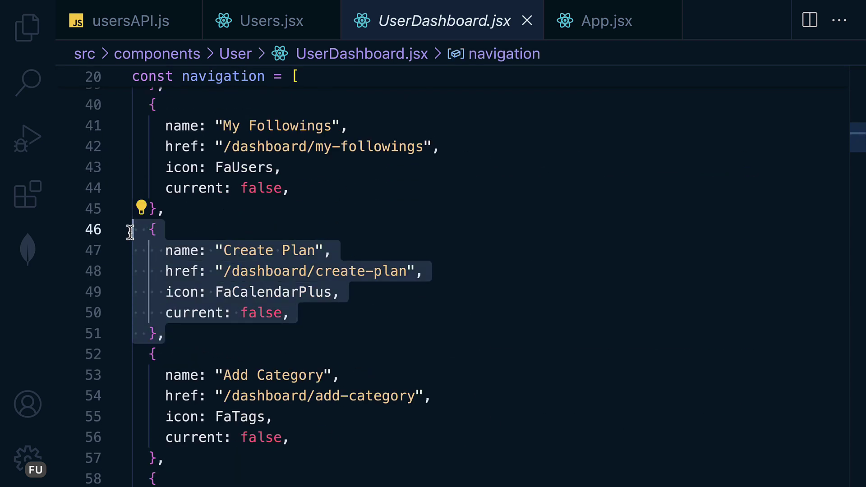
key("shift+alt+Down")
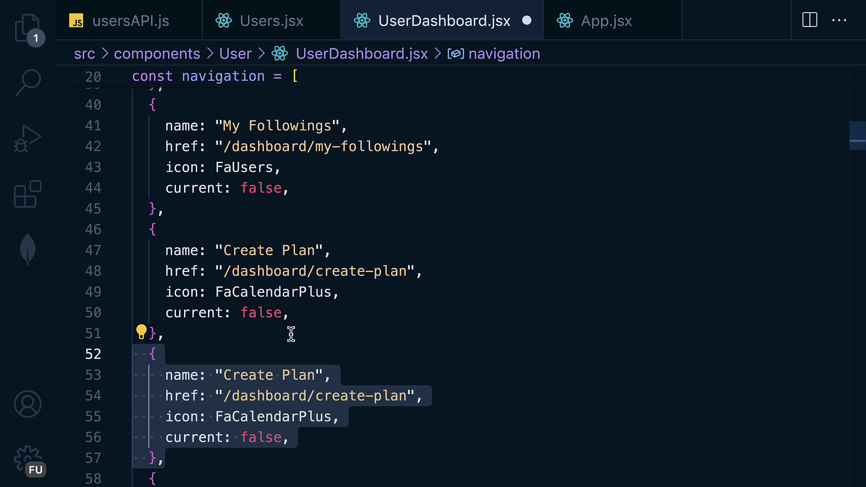
left_click(290, 333)
left_click_drag(221, 375, 315, 378)
type("U")
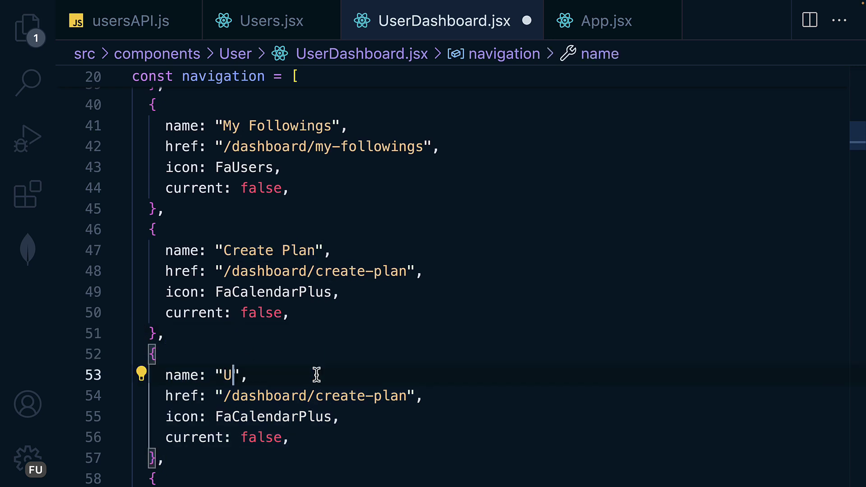
type("sers")
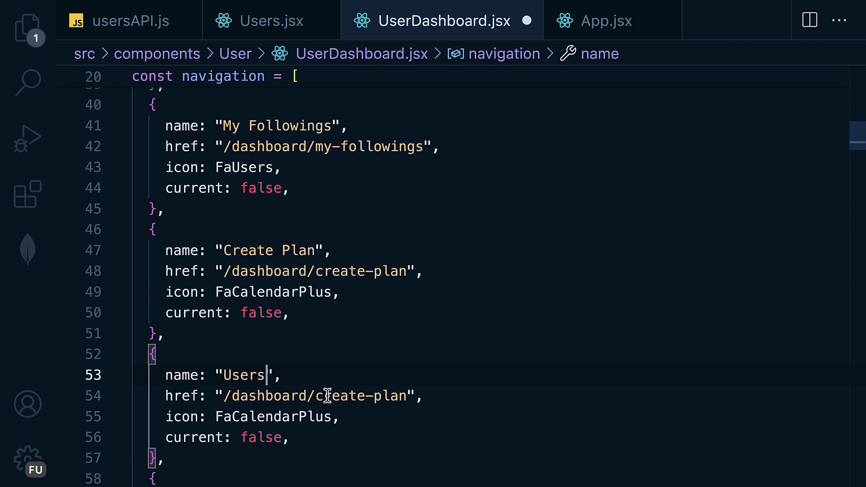
left_click_drag(319, 396, 405, 398)
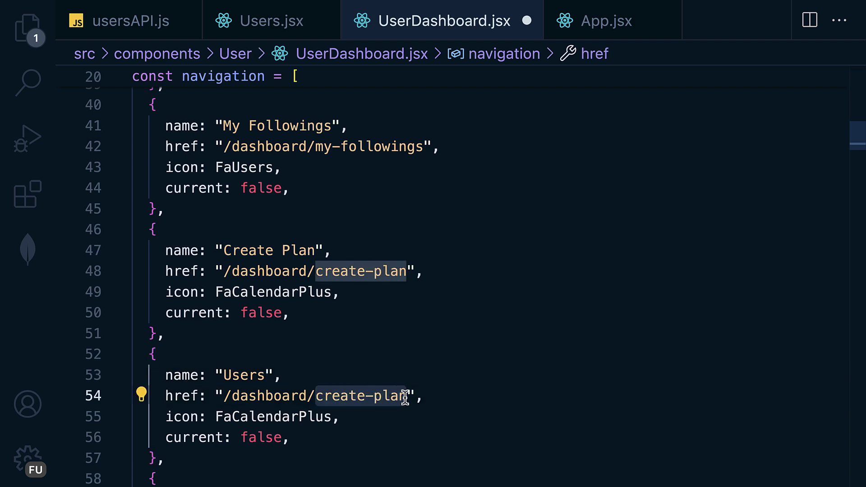
type("users")
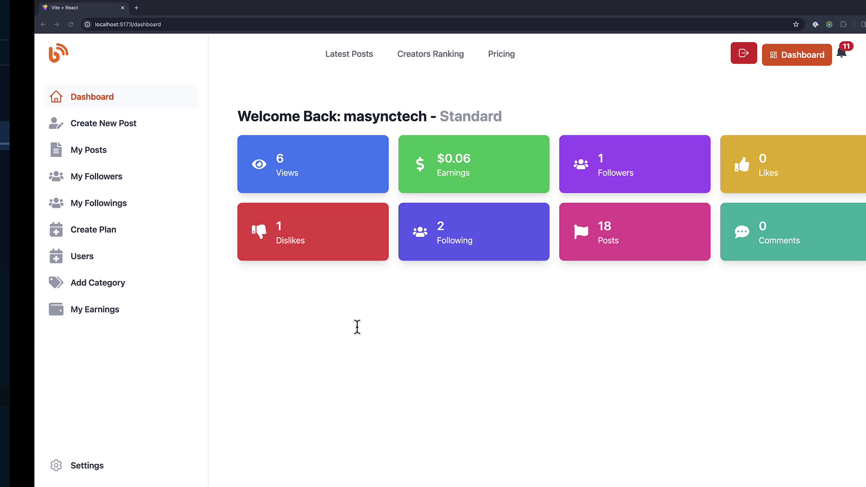
Preview the Users List page, then change the Users entry's icon to FaUsers.
left_click(48, 260)
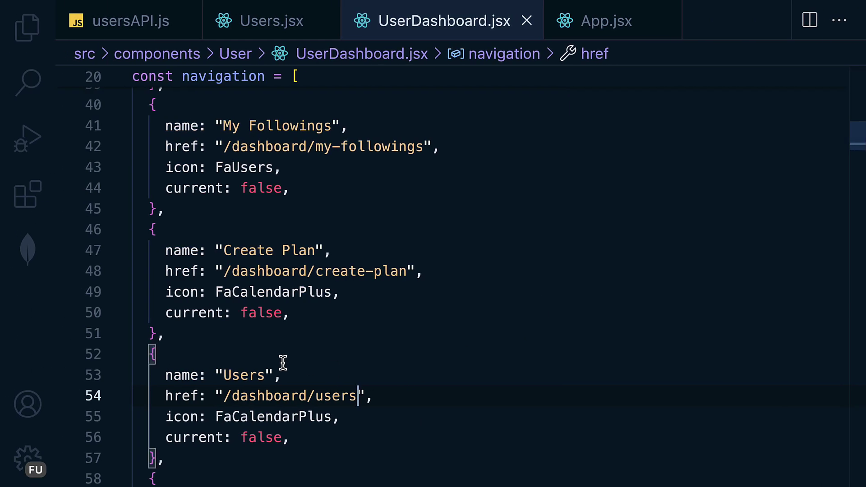
scroll(283, 362, "down", 2)
scroll(282, 362, "down", 2)
scroll(297, 379, "down", 2)
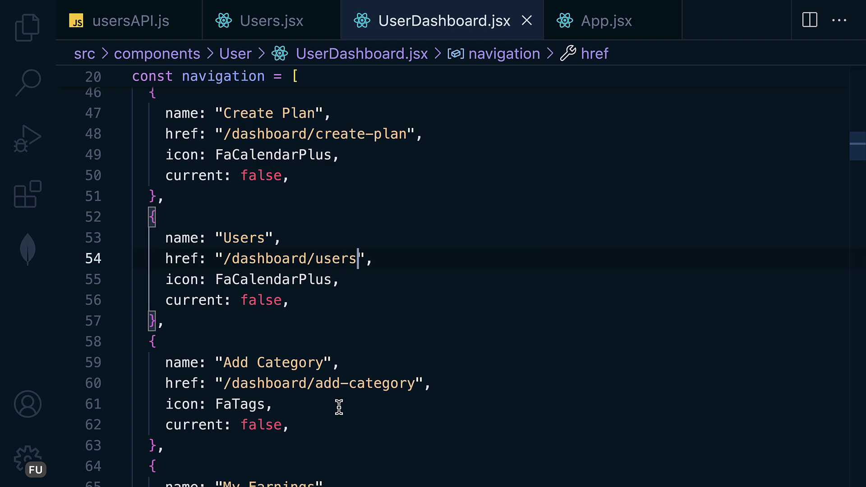
scroll(305, 412, "down", 1)
scroll(305, 409, "up", 5)
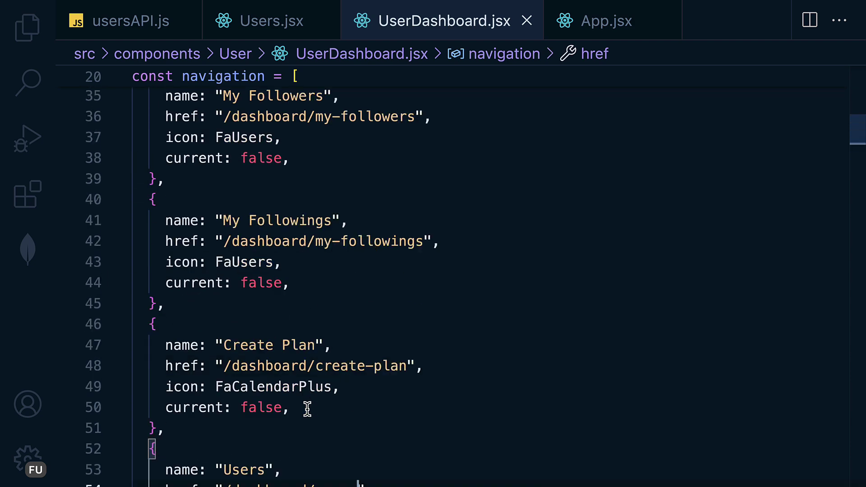
scroll(308, 391, "up", 3)
left_click(237, 315)
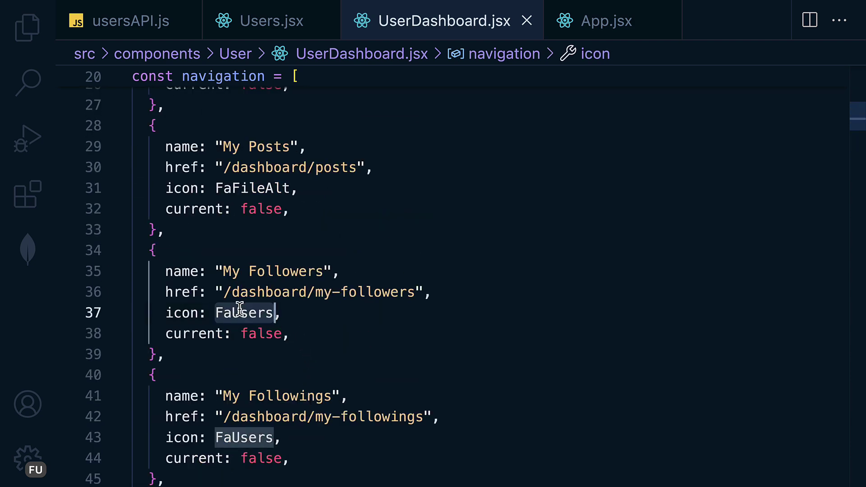
scroll(290, 381, "down", 1)
scroll(290, 380, "down", 3)
scroll(293, 383, "down", 1)
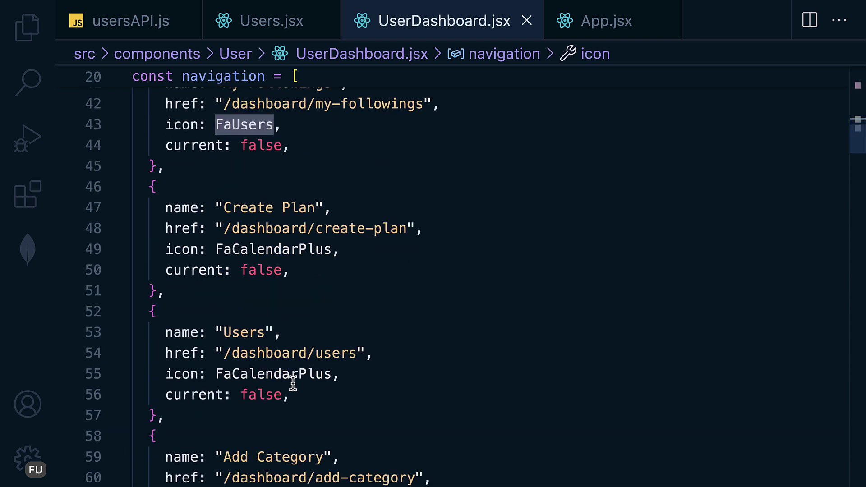
double_click(259, 376)
type("FaUsers")
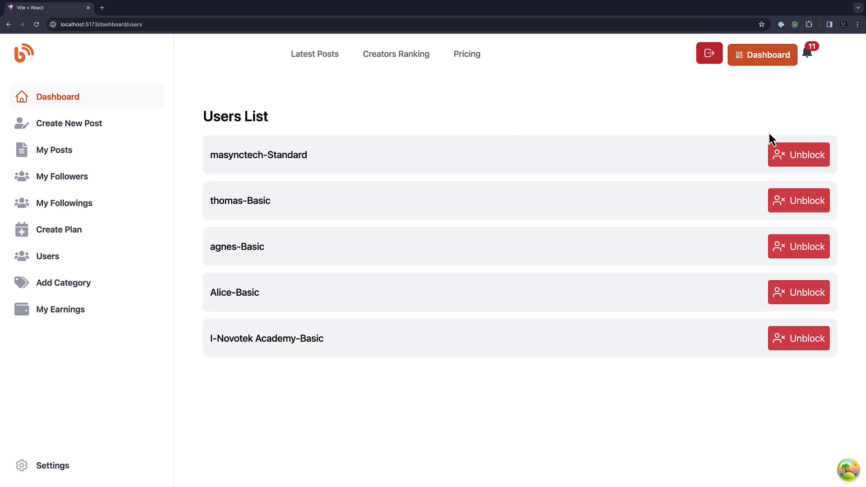
Open the Create New Post form and choose the Javscript category.
left_click_drag(766, 129, 765, 155)
left_click_drag(754, 122, 832, 420)
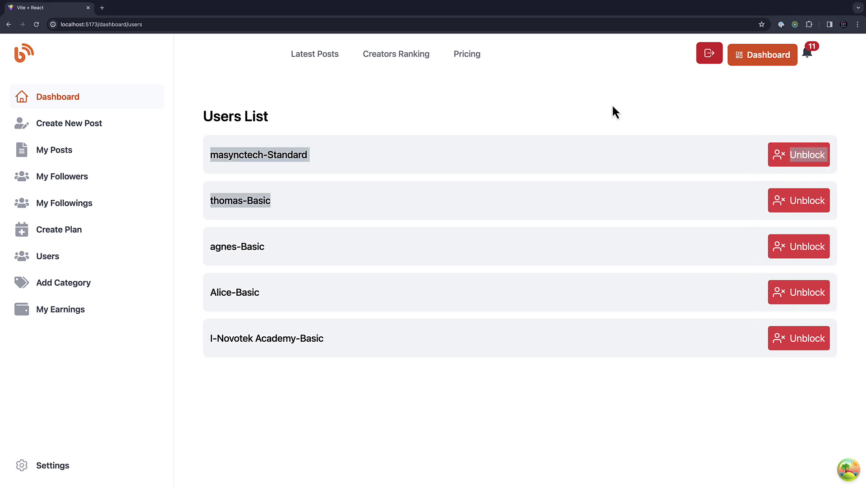
left_click(706, 88)
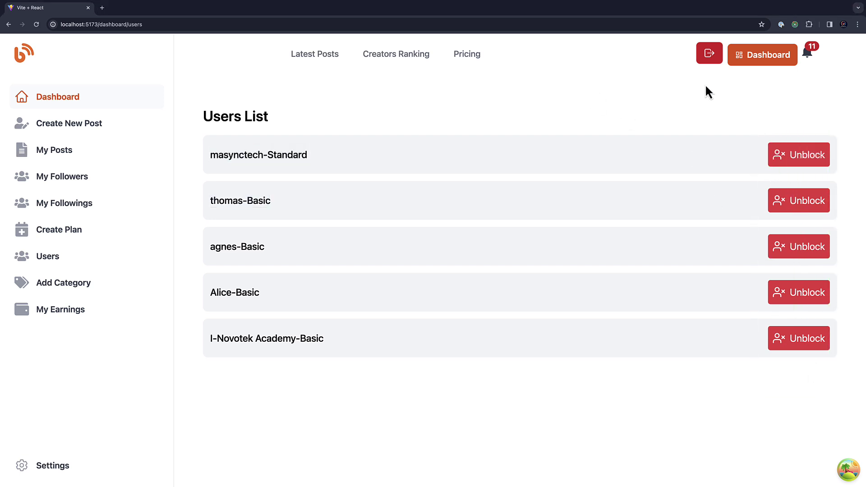
left_click(103, 123)
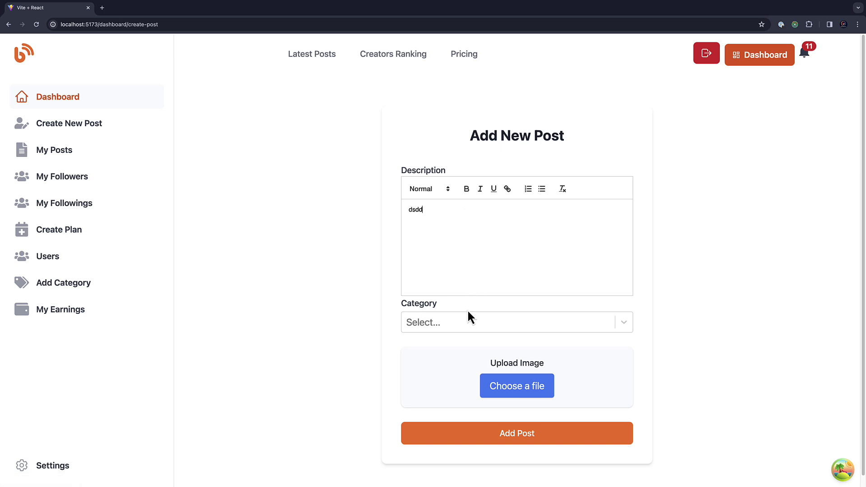
left_click(470, 318)
left_click(465, 372)
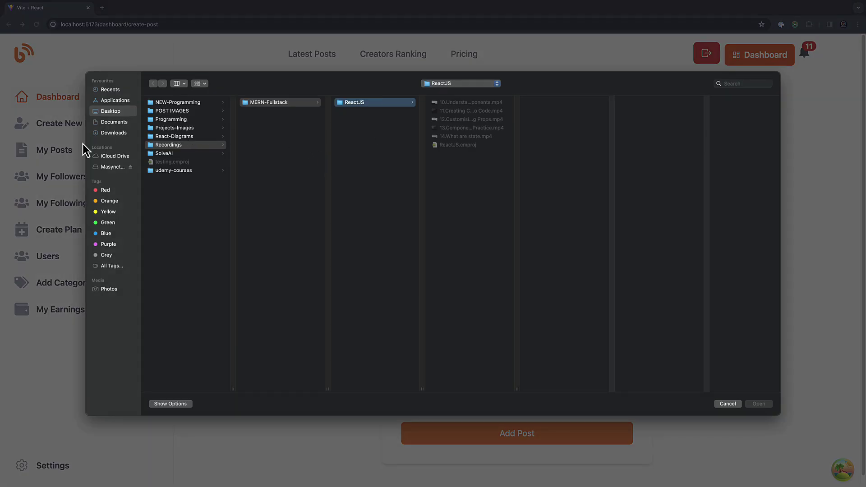
Attach the Facebook icon image from Downloads and submit the post, triggering the blocked-account error.
left_click(110, 133)
left_click(166, 137)
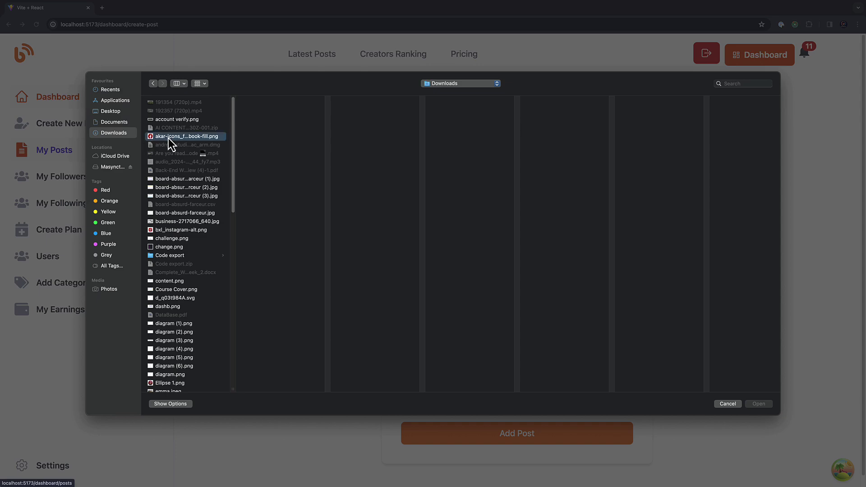
left_click(753, 405)
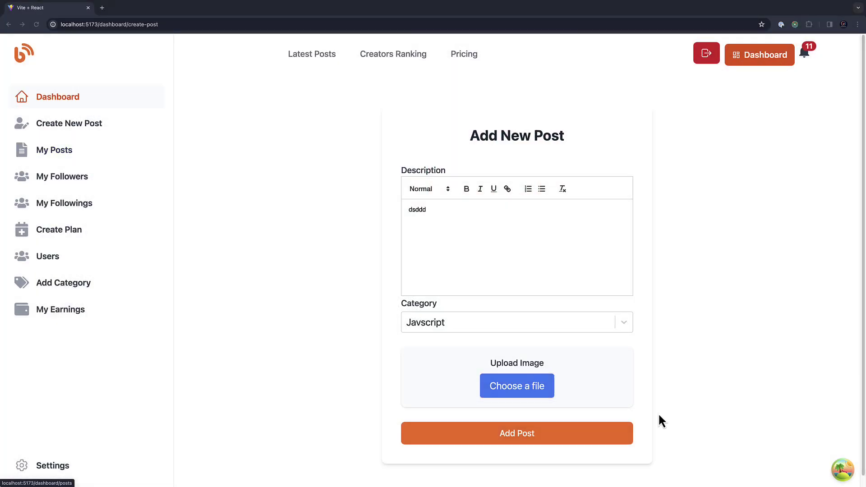
scroll(658, 413, "down", 2)
left_click(570, 431)
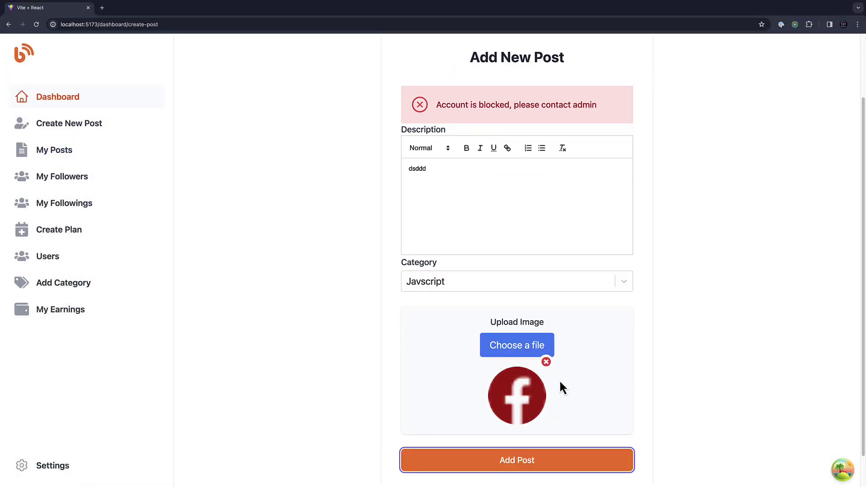
scroll(528, 156, "up", 1)
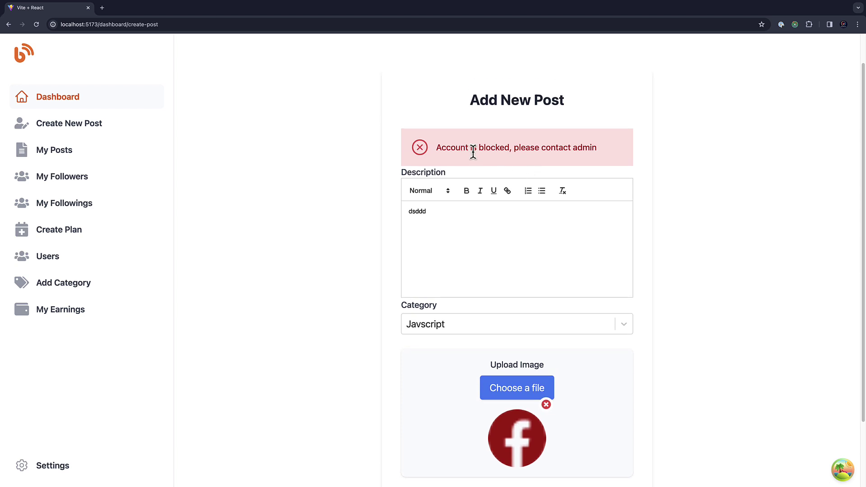